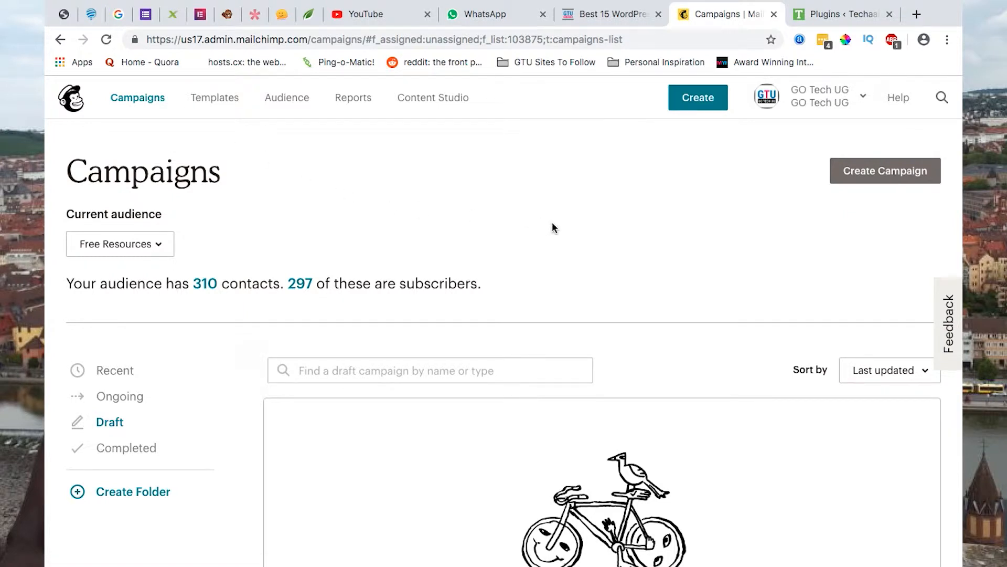
Step: Create a regular email campaign named "Almost 100 Subs"
click(871, 167)
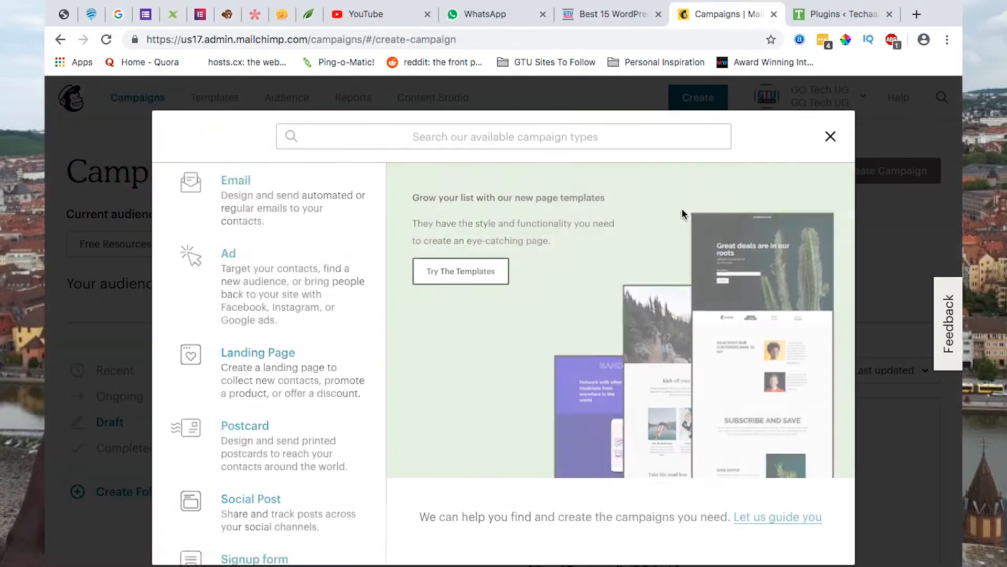
click(293, 212)
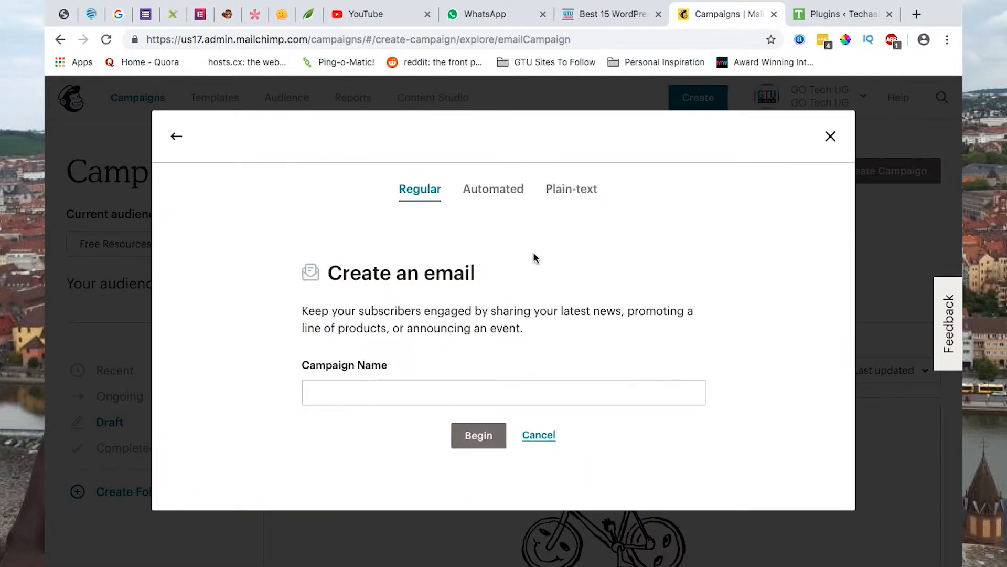
click(357, 390)
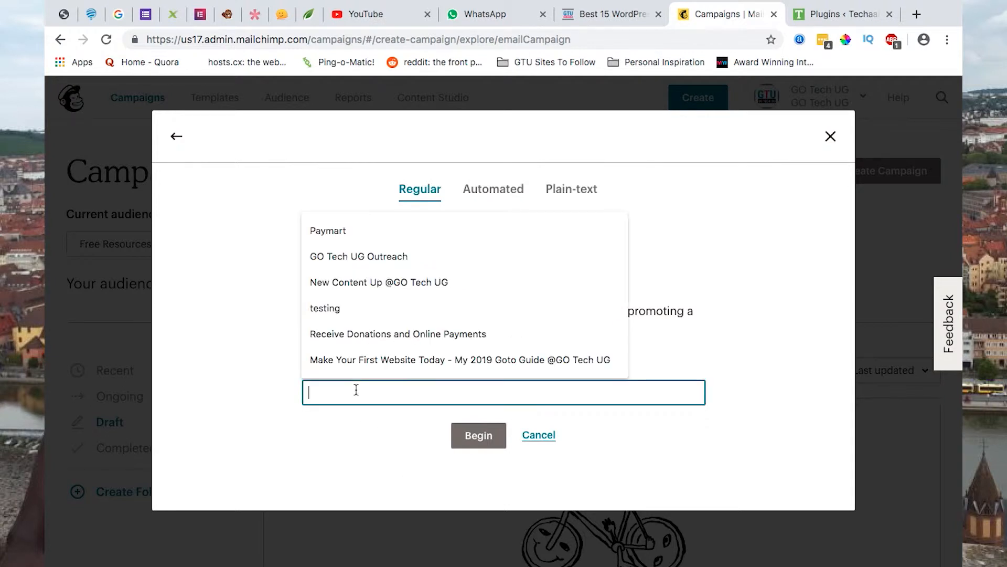
click(249, 396)
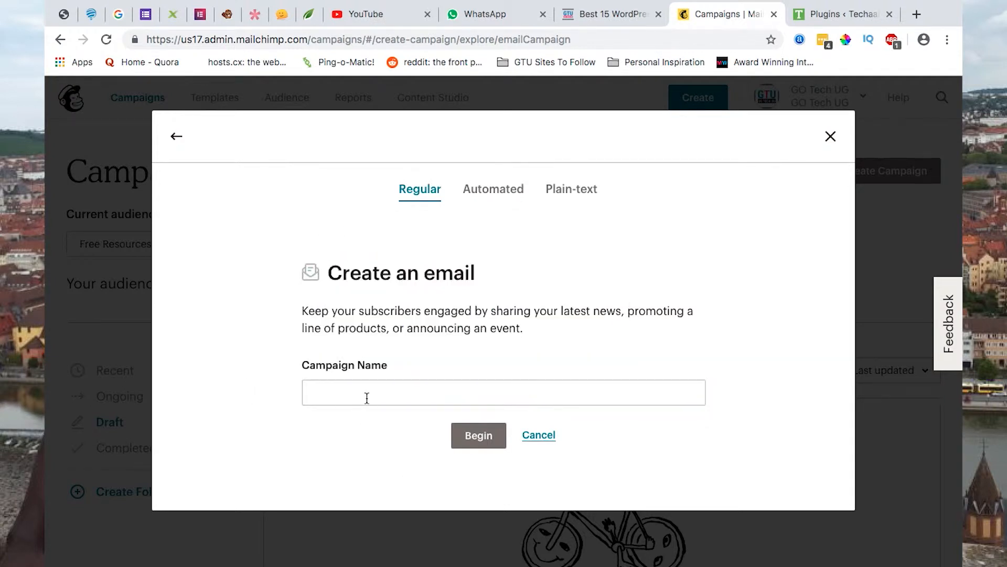
click(333, 399)
text(Almo)
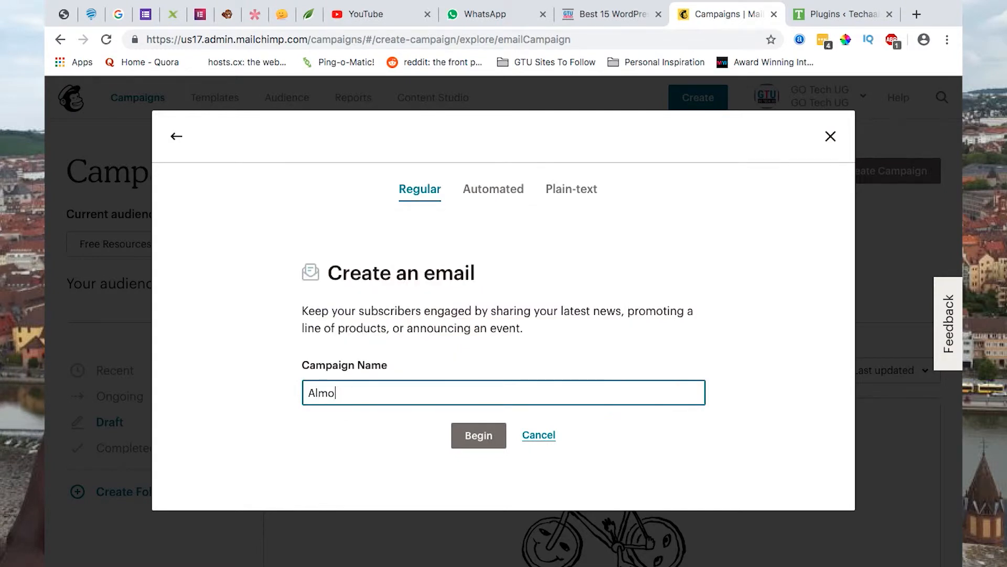
text(st 100 subs)
double_click(369, 392)
text(Subs)
click(485, 429)
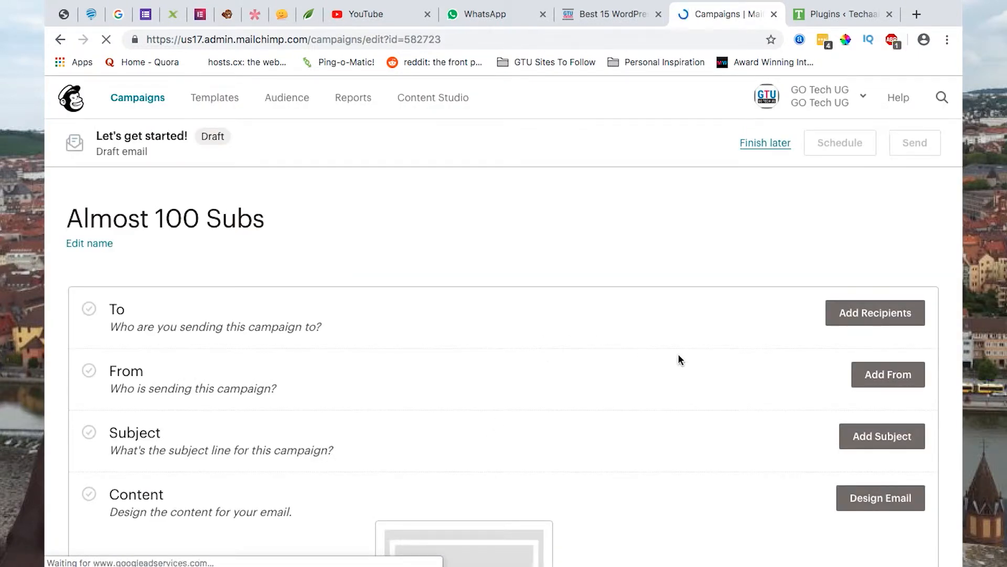
Step: Set the campaign's recipients to all subscribers in the Free Resources audience and save the selection
scroll(678, 353, down, 2)
click(873, 246)
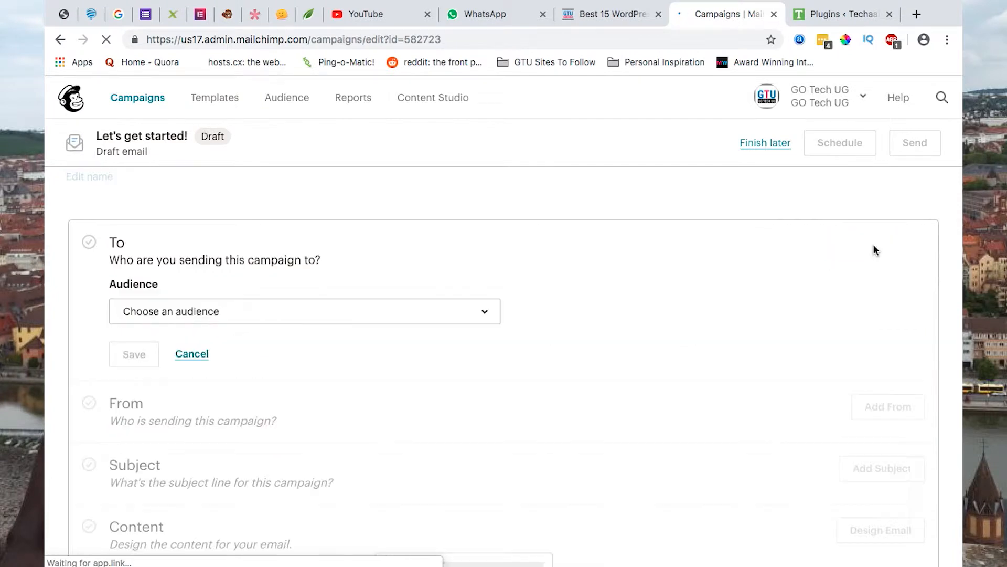
click(372, 313)
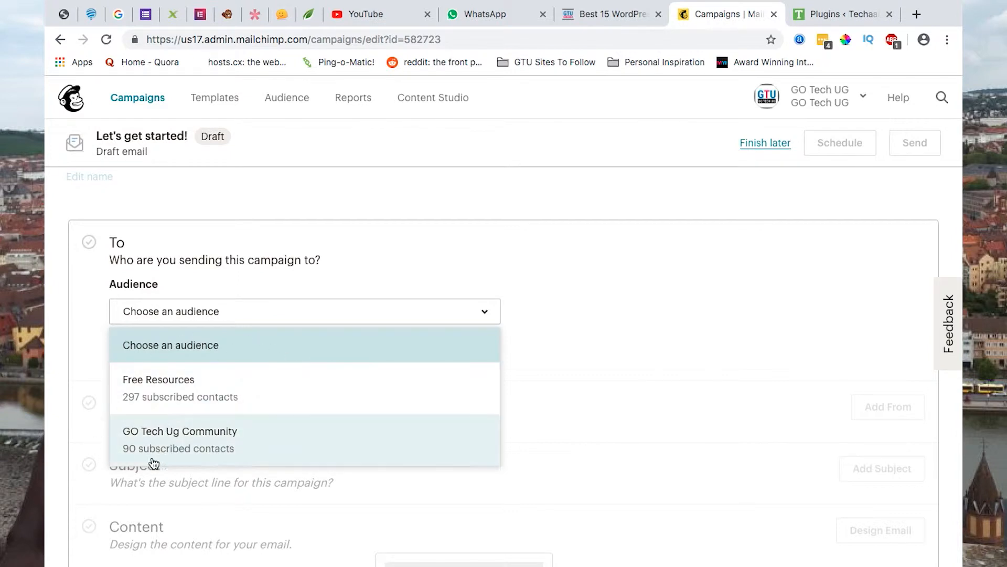
click(320, 392)
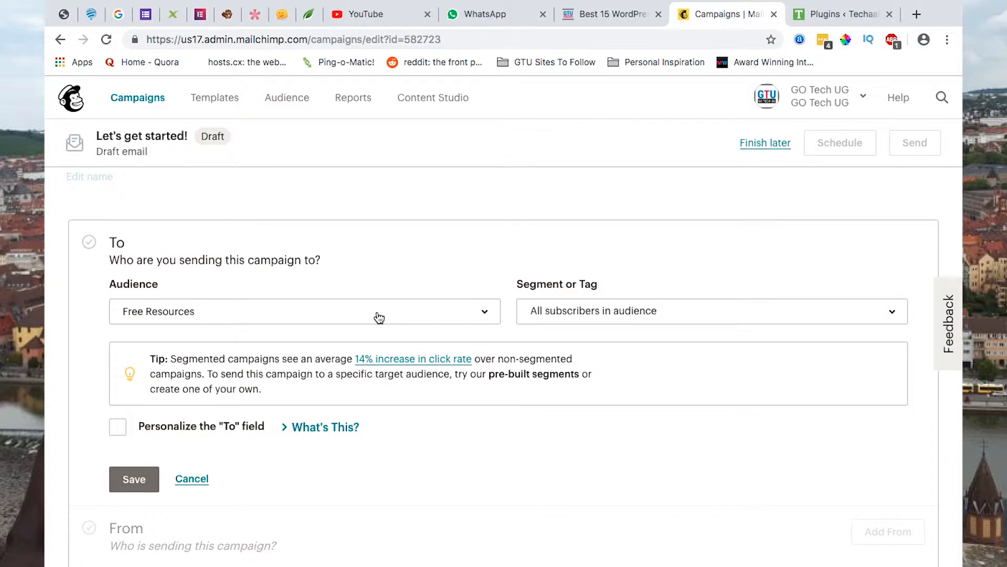
scroll(379, 317, down, 2)
click(141, 412)
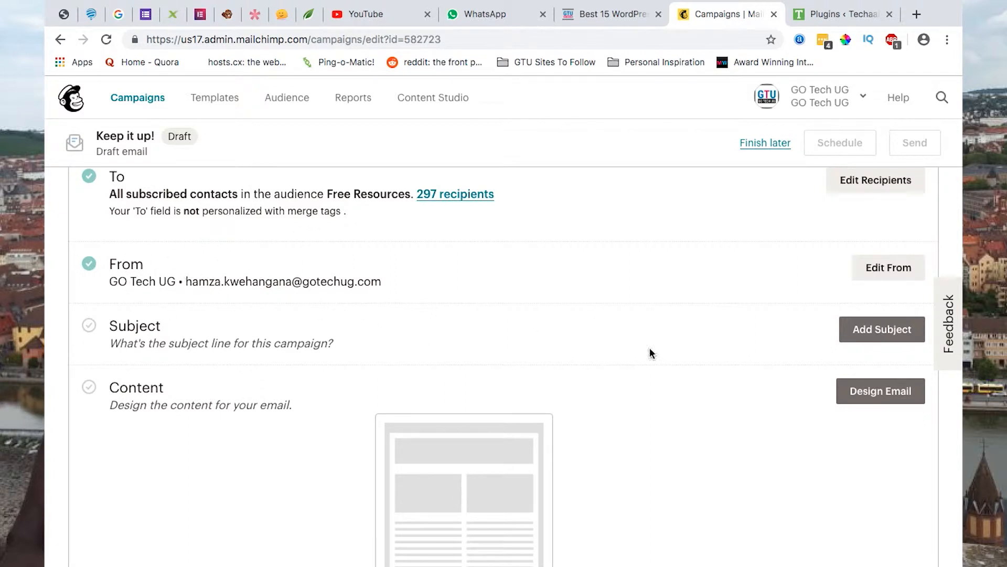
Step: Enter "Be Sure To Join IN" as the campaign's subject line
click(856, 336)
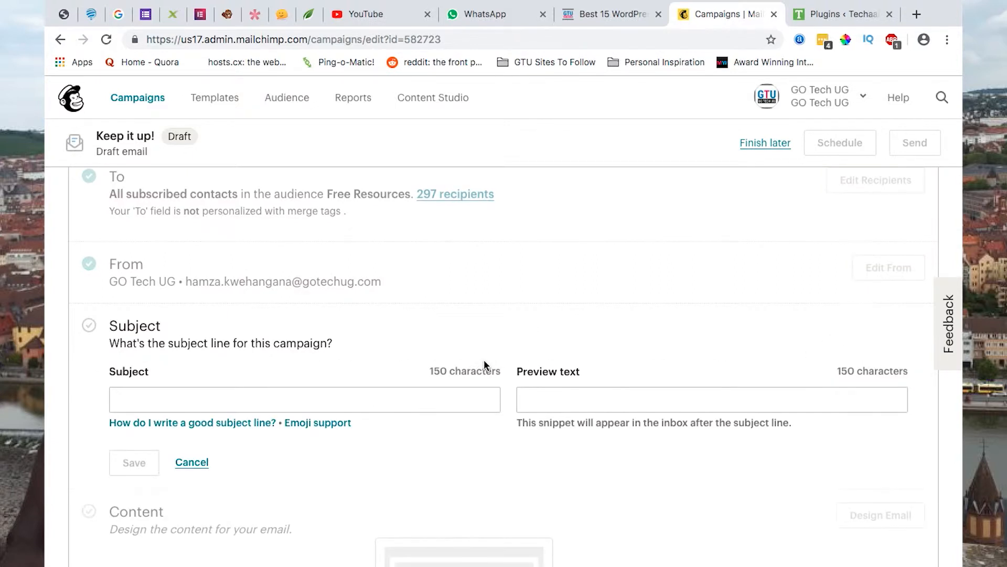
click(292, 393)
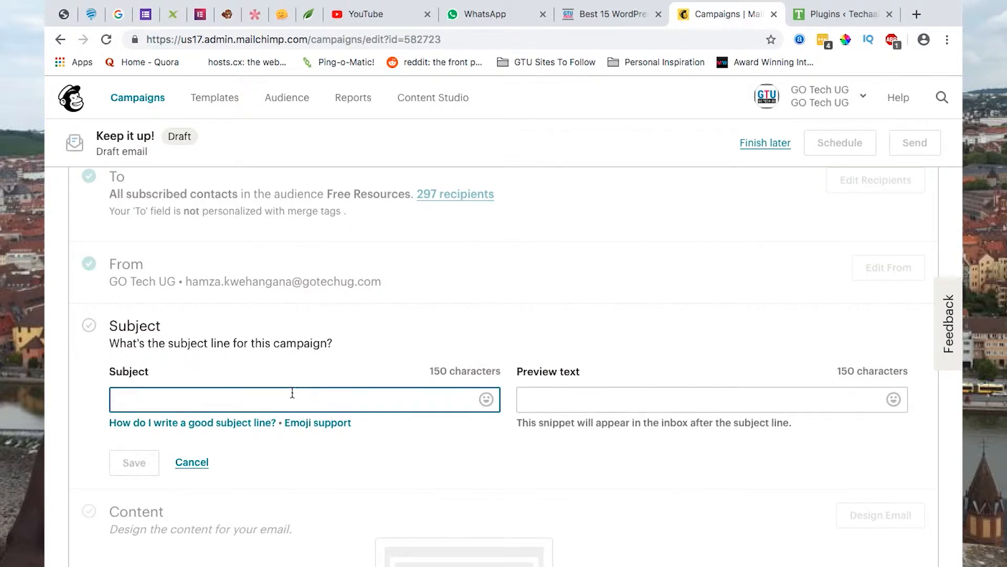
text(Be)
key(BackSpace)
key(BackSpace)
text(B)
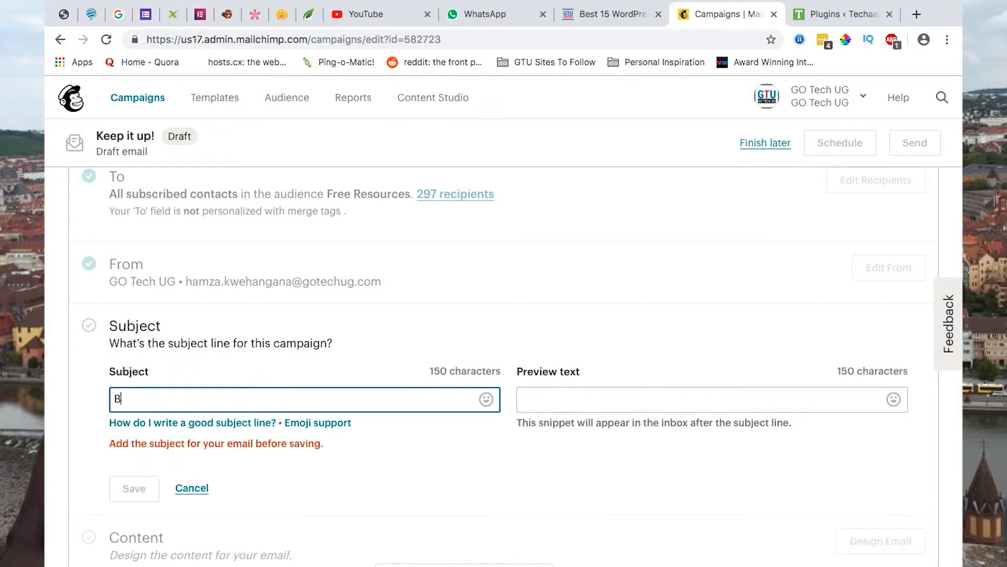
text(e Su)
key(BackSpace)
key(BackSpace)
text(Sure )
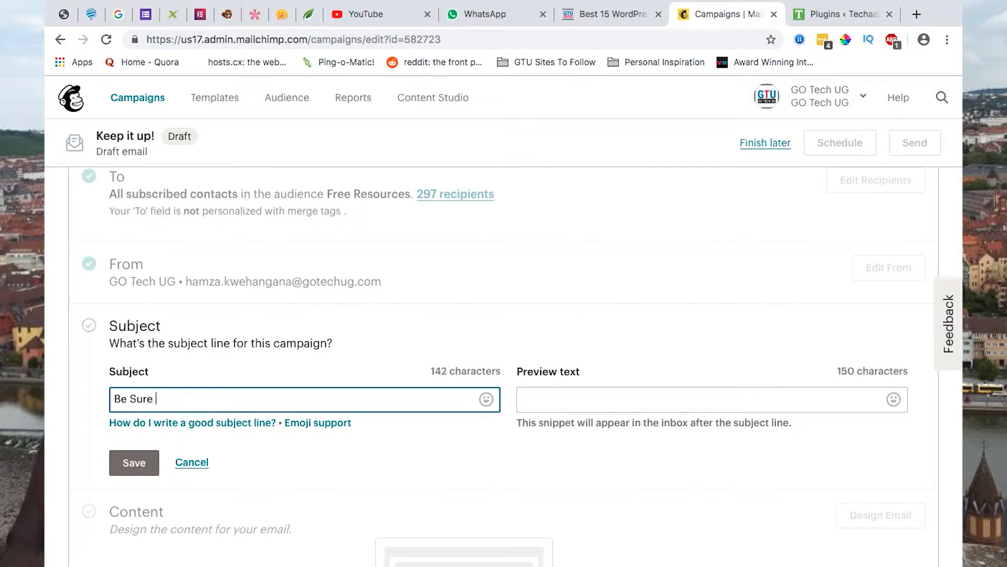
text(To Join IN)
Step: Enter "You're Missing Out" as the preview text and save the subject section
click(588, 393)
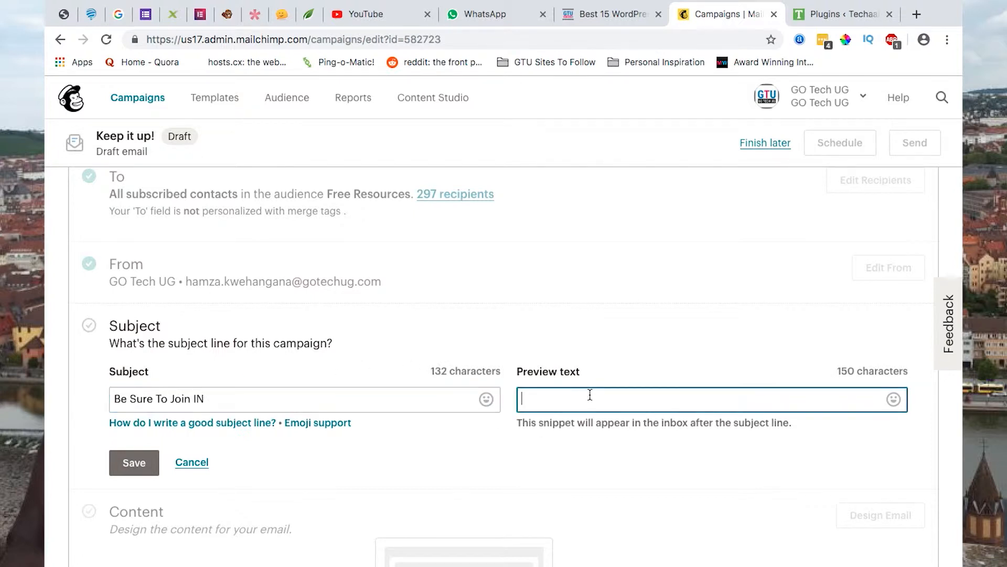
text(Y)
key(BackSpace)
text(Yo)
key(BackSpace)
key(BackSpace)
text(You're missing out)
key(BackSpace)
key(BackSpace)
key(BackSpace)
text(OUt)
key(BackSpace)
key(BackSpace)
text(ut)
click(562, 398)
key(BackSpace)
text(M)
scroll(684, 425, down, 1)
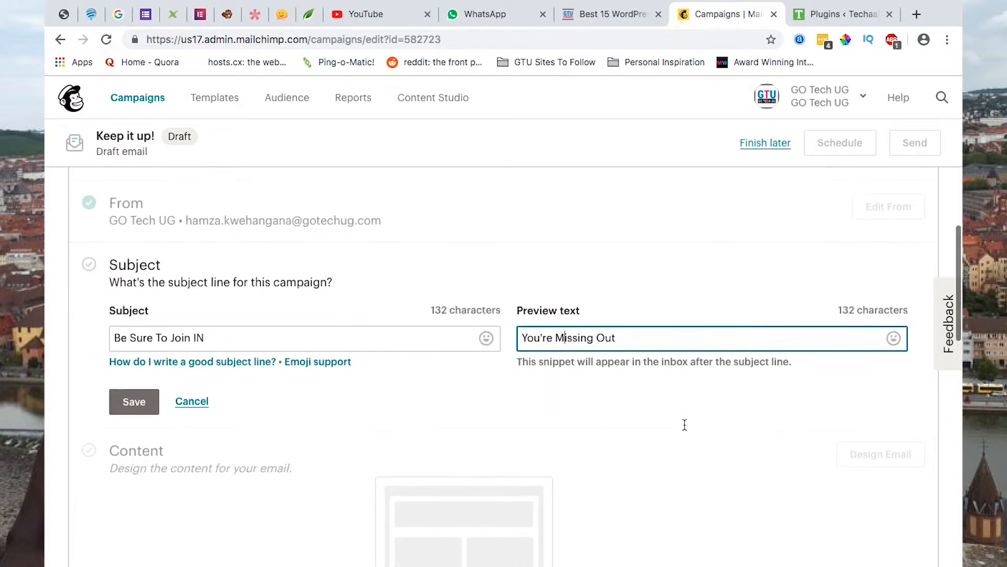
click(134, 400)
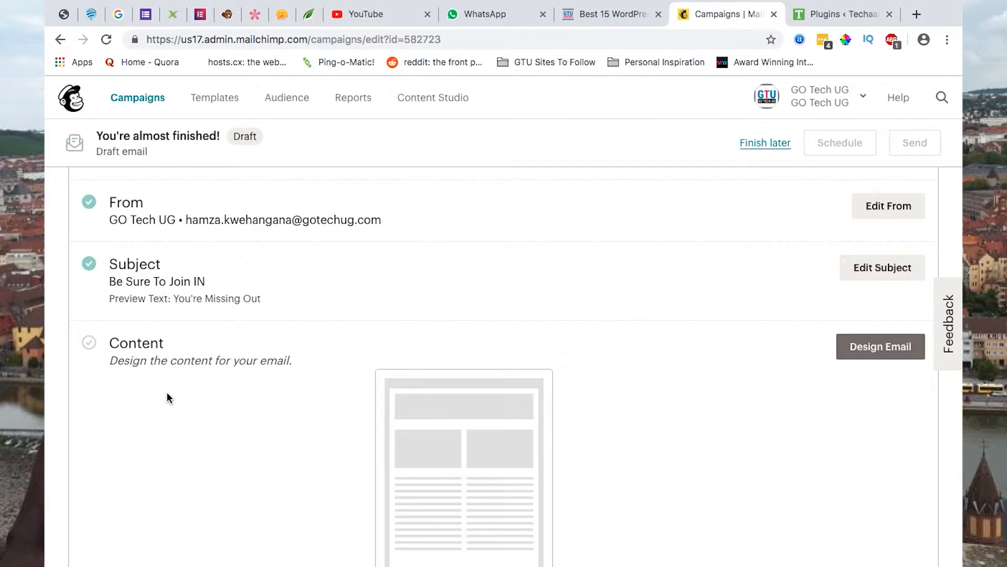
Step: Start designing the email content with the basic Simple Text template
click(863, 350)
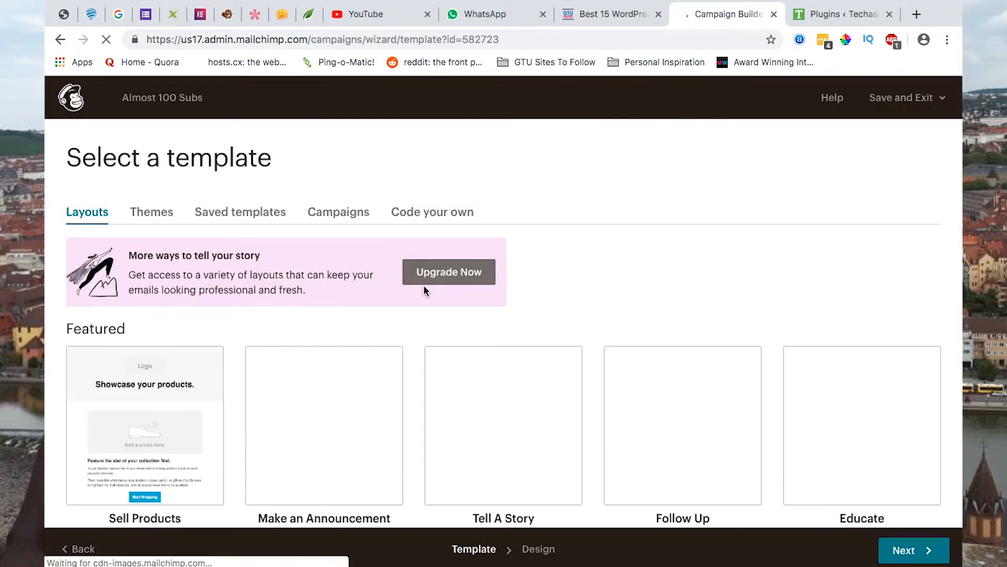
scroll(423, 285, down, 1)
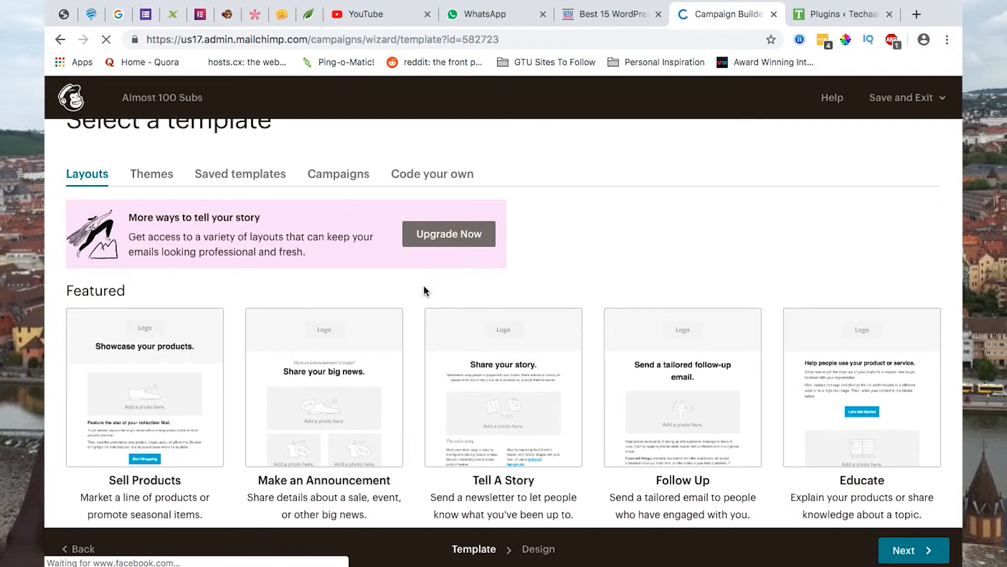
scroll(424, 289, down, 3)
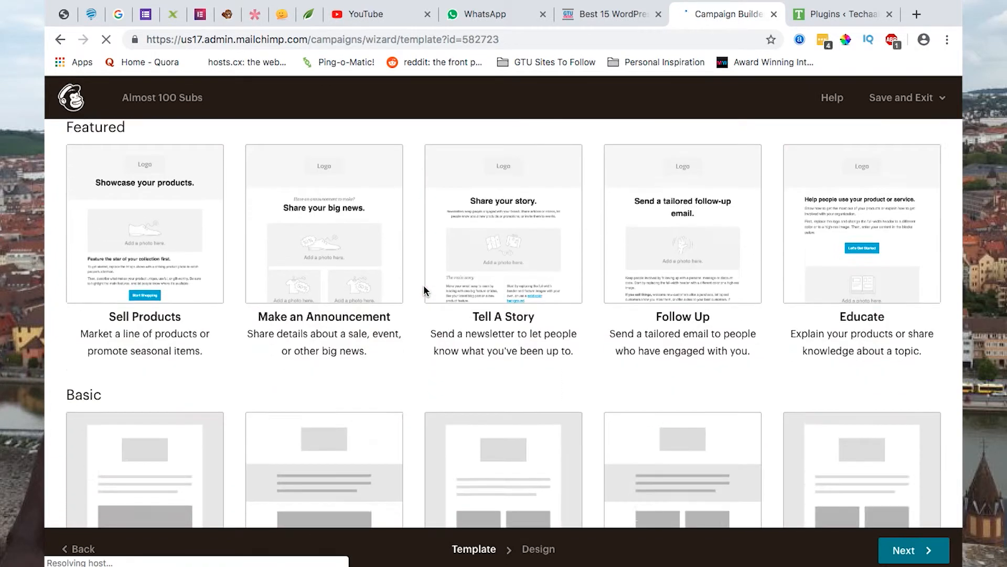
scroll(424, 288, down, 6)
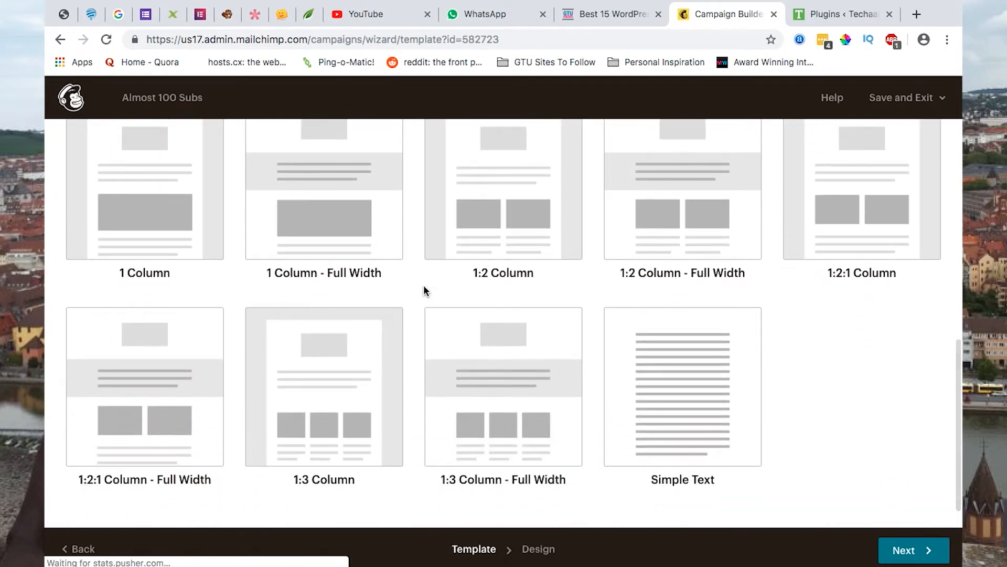
scroll(424, 290, down, 1)
click(691, 367)
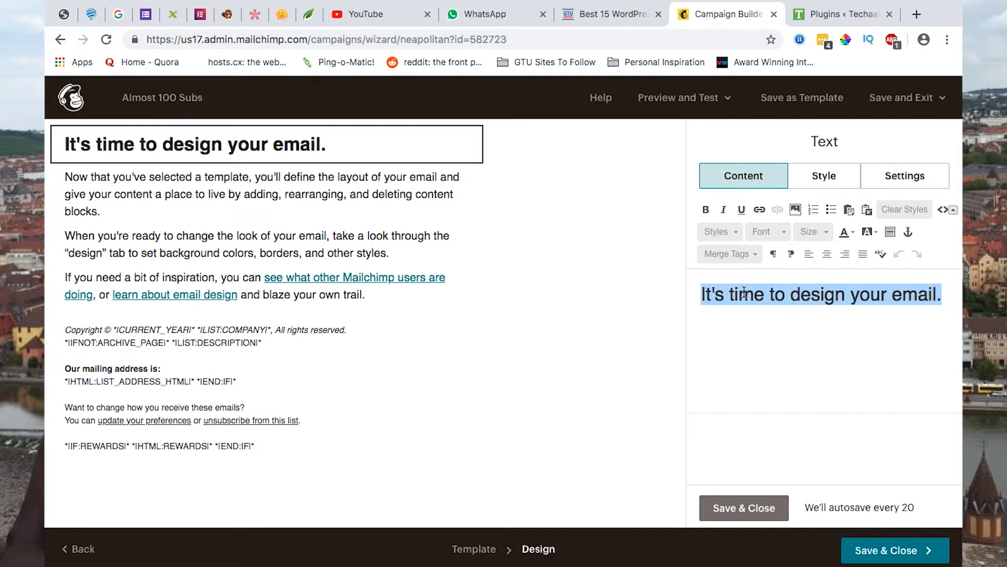
Step: Replace the email's placeholder heading with "We're growing.. Almost 100 Subscribers"
key(BackSpace)
text(We're growing)
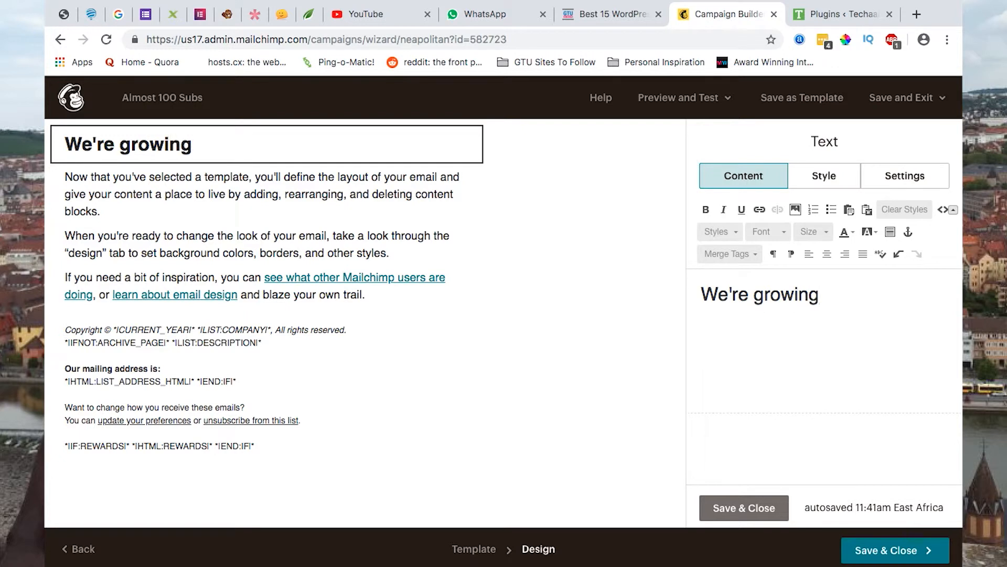
text(.. Almost 100 Subscribers)
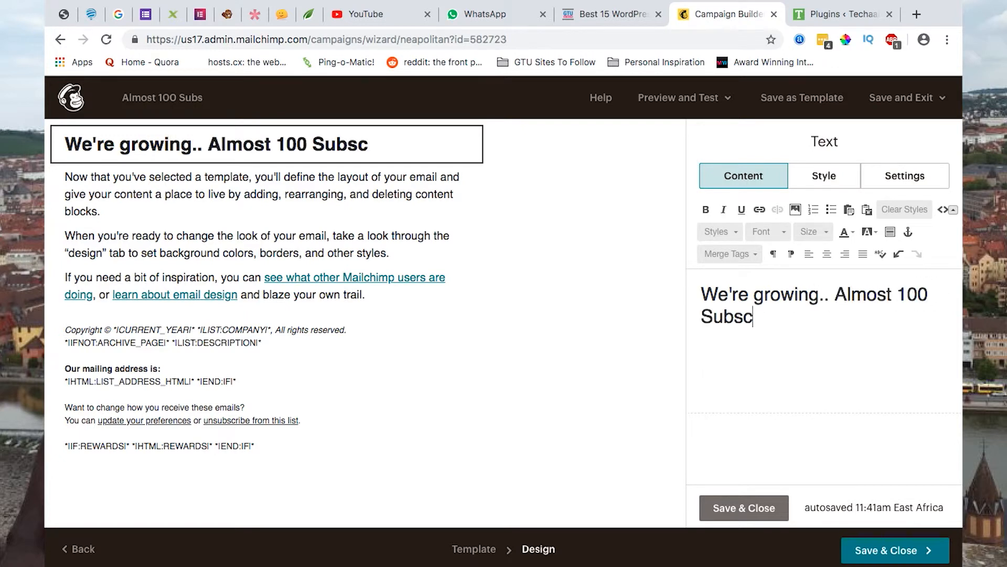
Step: Replace the placeholder body text with the greeting "Hi," and a line introducing the sender by first name as "here from GoTechUG."
click(369, 267)
key(ctrl+a)
key(BackSpace)
text(Hallo)
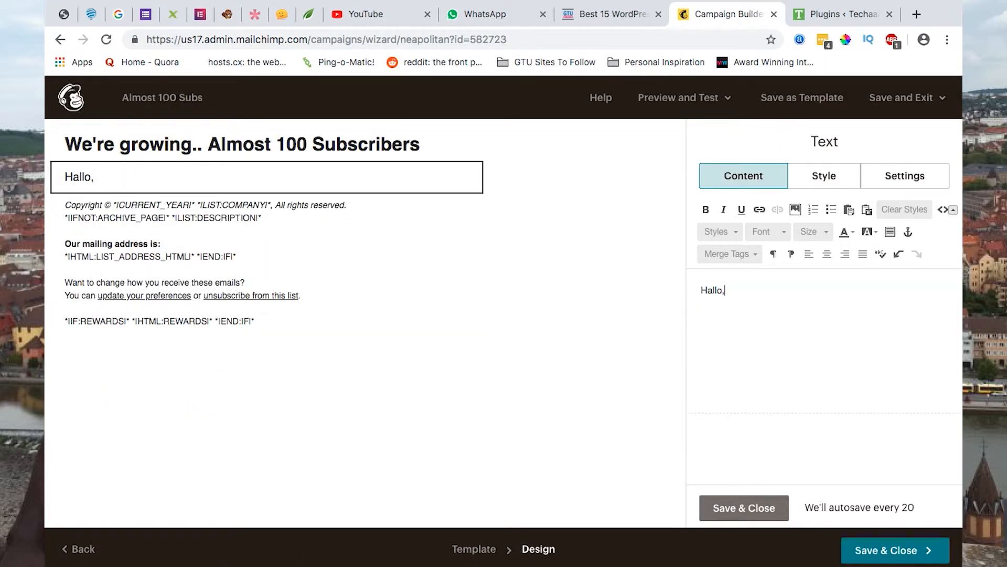
key(BackSpace)
key(BackSpace)
key(BackSpace)
key(BackSpace)
text(i,)
key(Return)
text(Hamza here from GoTechUG.)
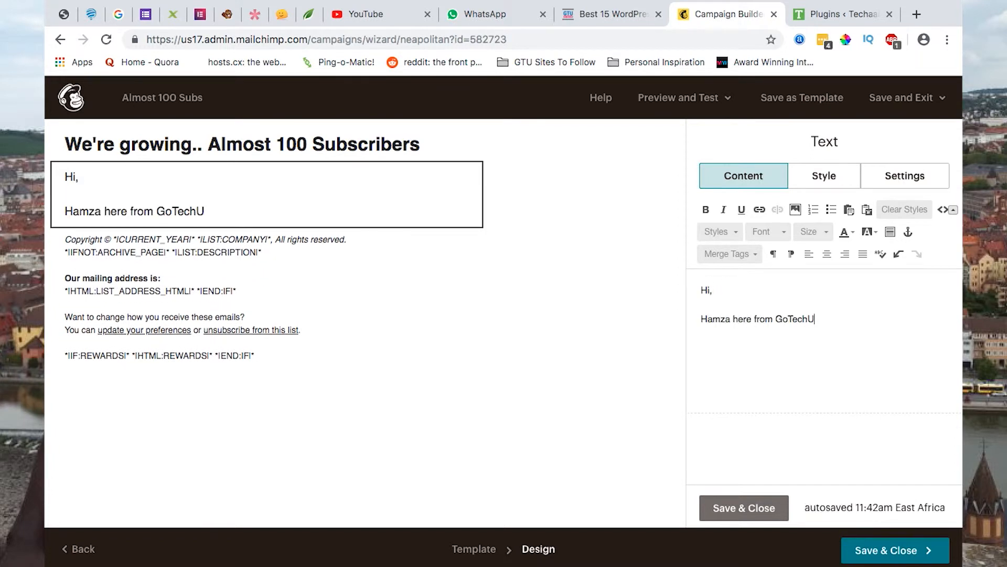
Step: Add a body paragraph reading "Am so happy to write you this time round with an interesting update."
key(Return)
text(Am so happy to write you this time round with )
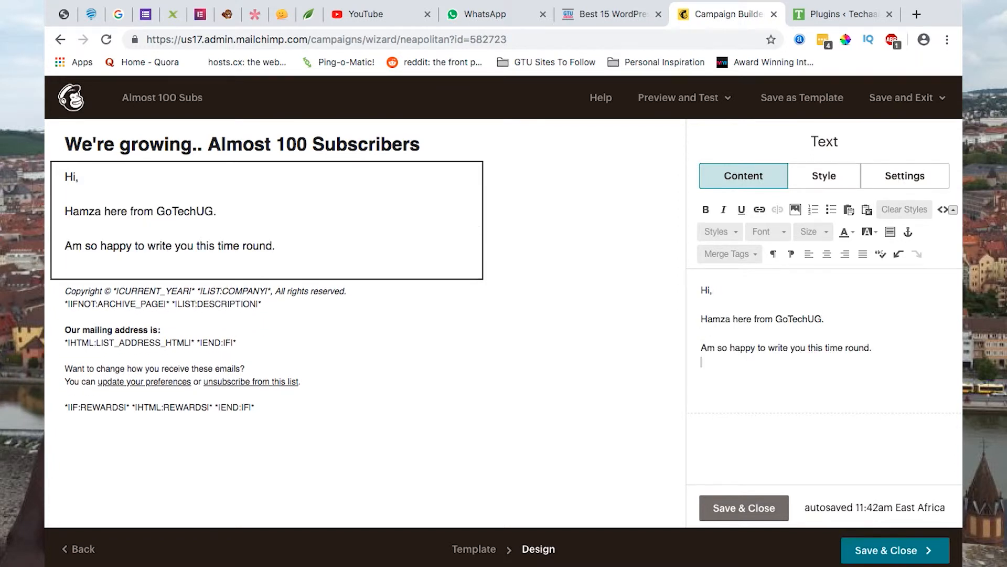
text(an interesting update.)
Step: Add a body paragraph reading "Last month around same i sent you an email after launching my channel on youtube."
key(Return)
text(Last month around same i sent s)
key(BackSpace)
text(you an email after launching )
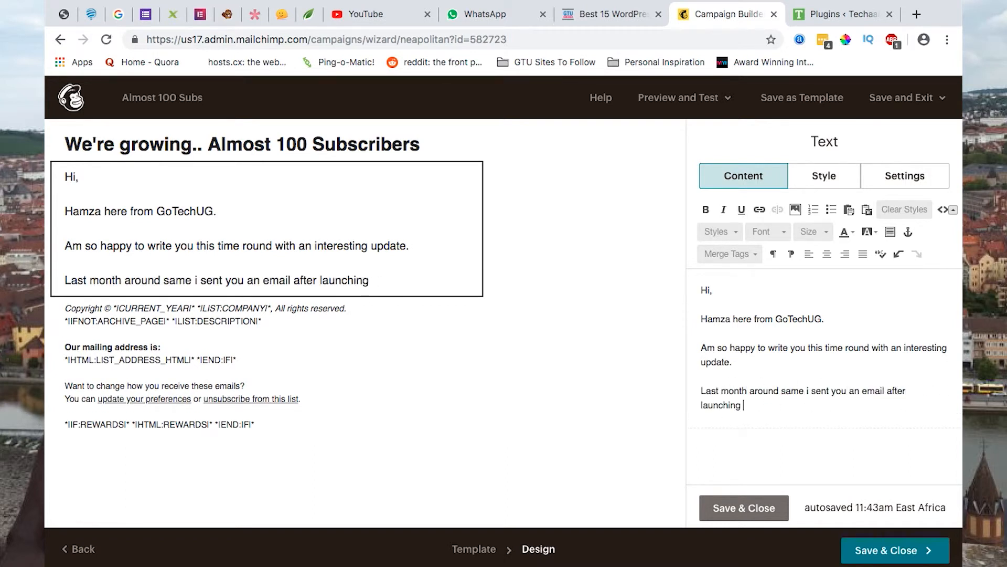
text(my channel on youtube.)
Step: Add a paragraph reading "Long story short, I have sofar gain over 80 subscribes and over 40 videos in less than 60 days."
key(Return)
text(Long story short,)
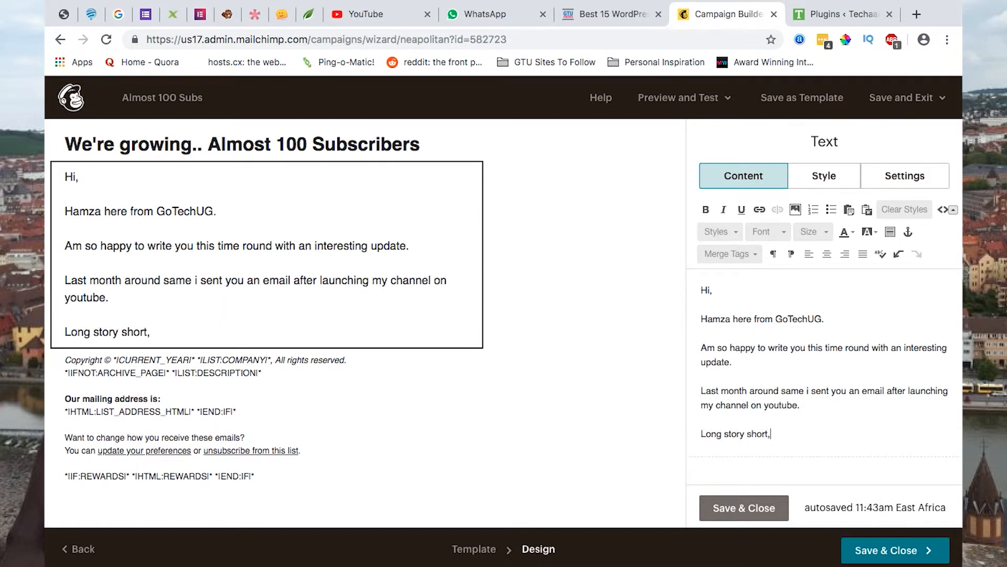
text( I have sofar gain over 80 subsc)
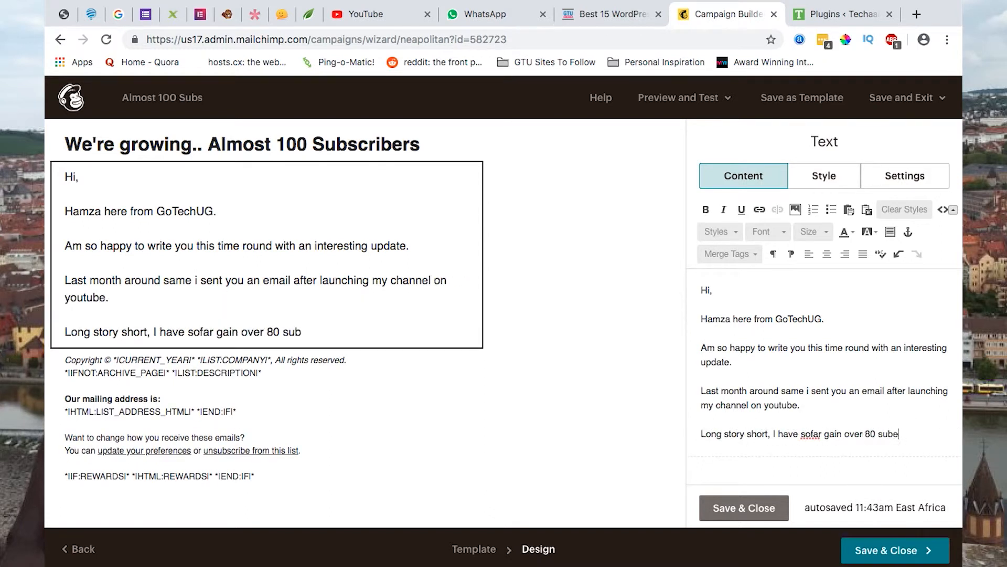
text(ribes and over 40 )
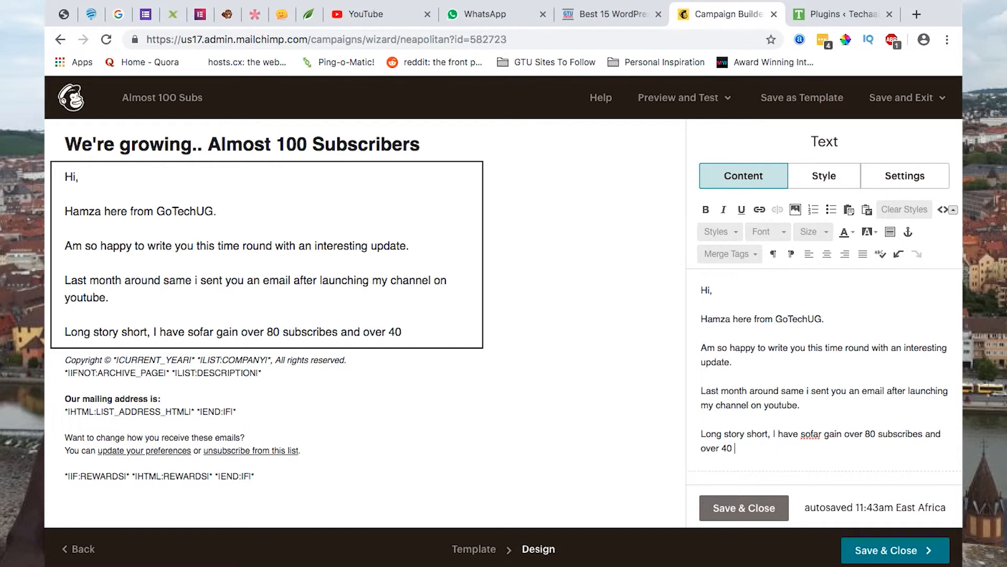
text(videos in less than 60 days.)
Step: Add a paragraph reading "And guest what, you're among those that have made it get here."
key(Return)
text(And guest what, you've been)
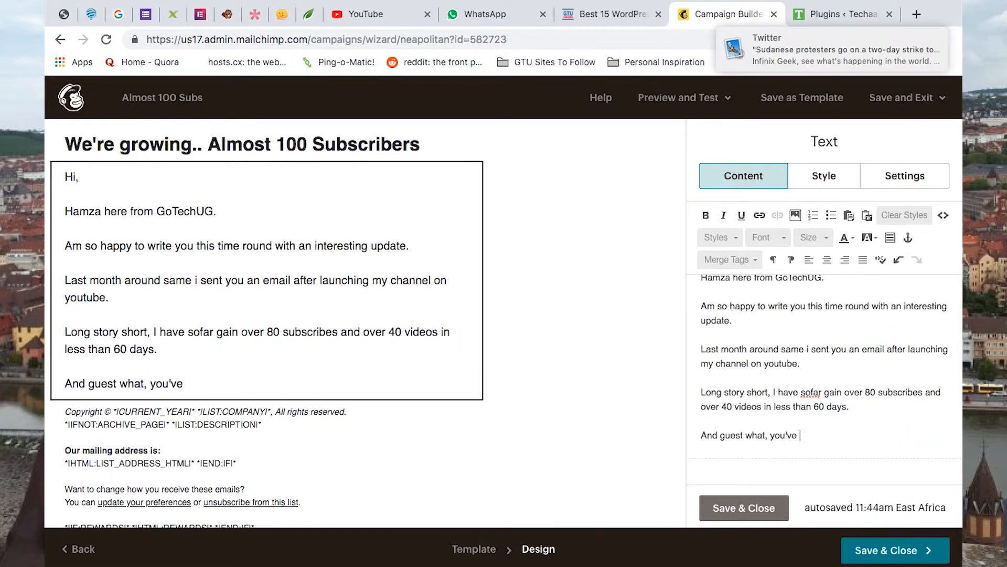
key(BackSpace)
key(BackSpace)
key(BackSpace)
key(BackSpace)
key(BackSpace)
key(BackSpace)
key(BackSpace)
text(re among those that have made it get here.)
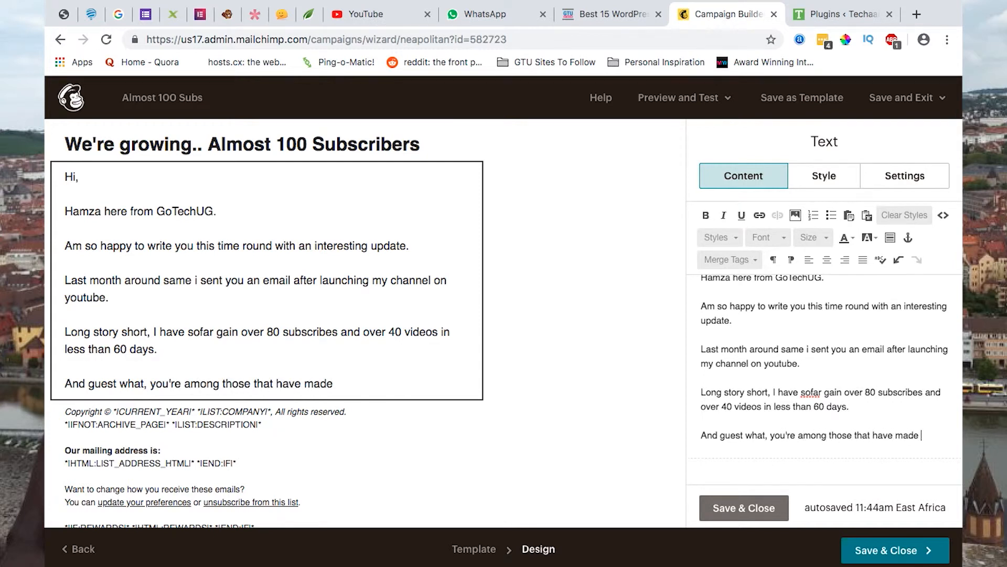
Step: Add the paragraph "So, a big thank for first joining this email newsletter, and second support my youtube channel in some many ways i just can't list here."
key(Return)
text(So, a big thank for first joining t)
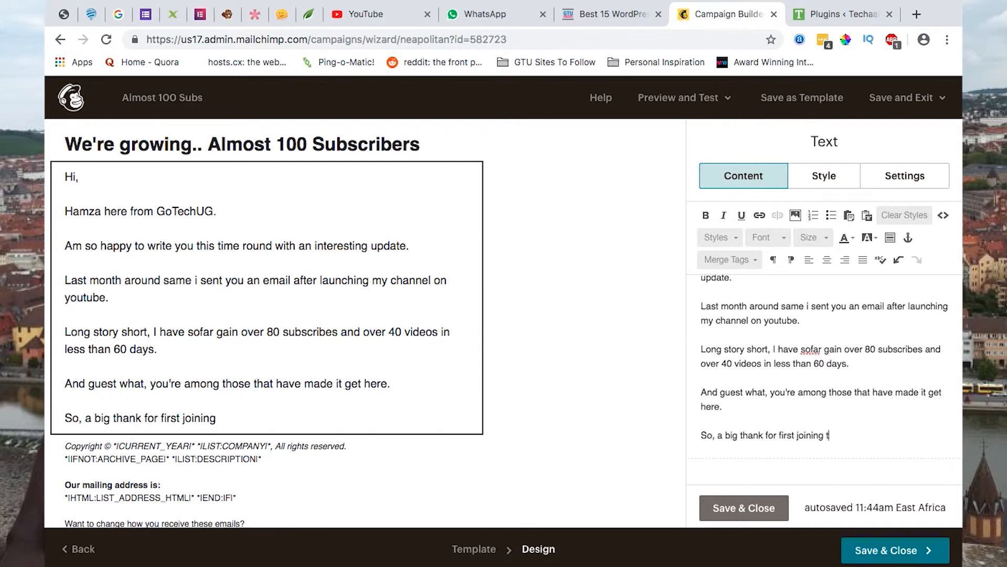
text(his email newsletter, and secoin)
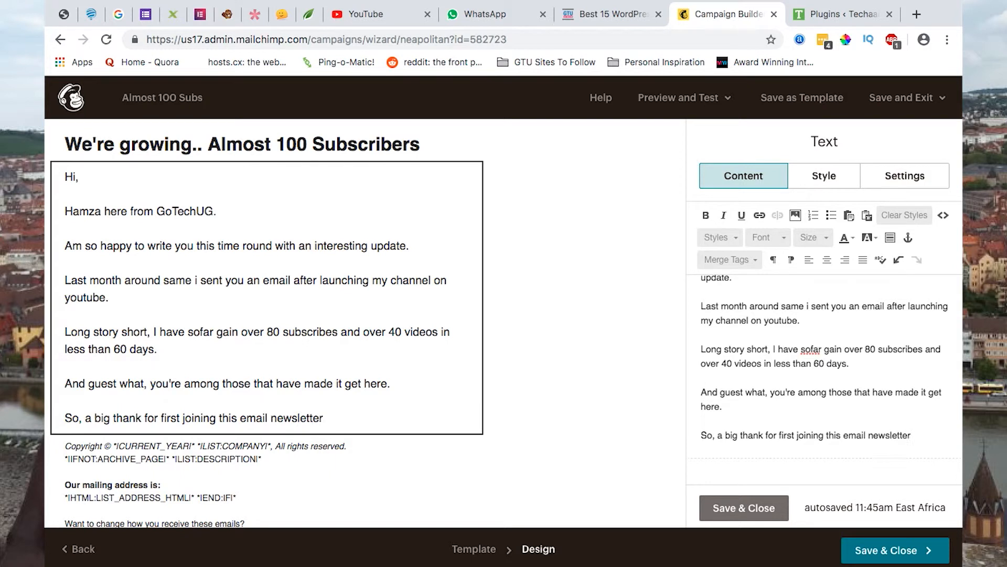
key(BackSpace)
key(BackSpace)
text(nd support my youtube channel in some many i can im)
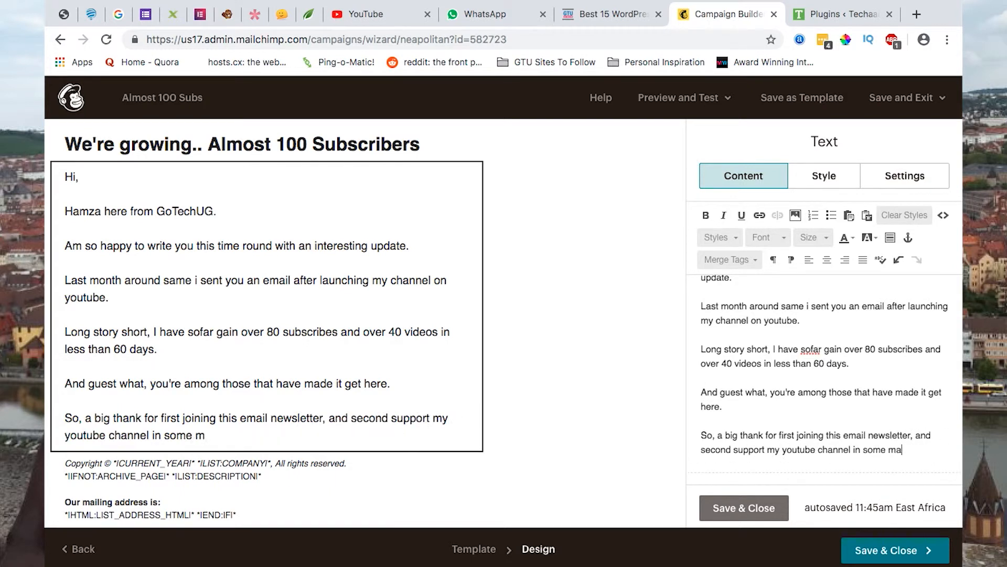
key(BackSpace)
key(BackSpace)
key(BackSpace)
key(BackSpace)
key(BackSpace)
key(BackSpace)
key(BackSpace)
key(BackSpace)
text(ways )
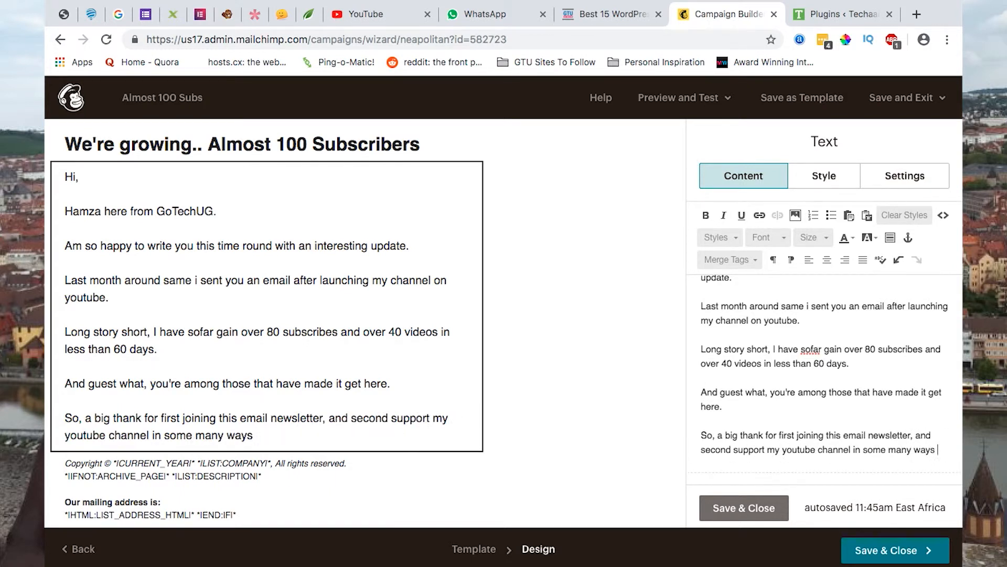
text(i just can't list here.)
Step: Add a paragraph reading "Anyhow, just a quick remainder if you've not joined the channel, i'll happy to have you there." and save the text block
key(Return)
text(Anyhow, just a qu)
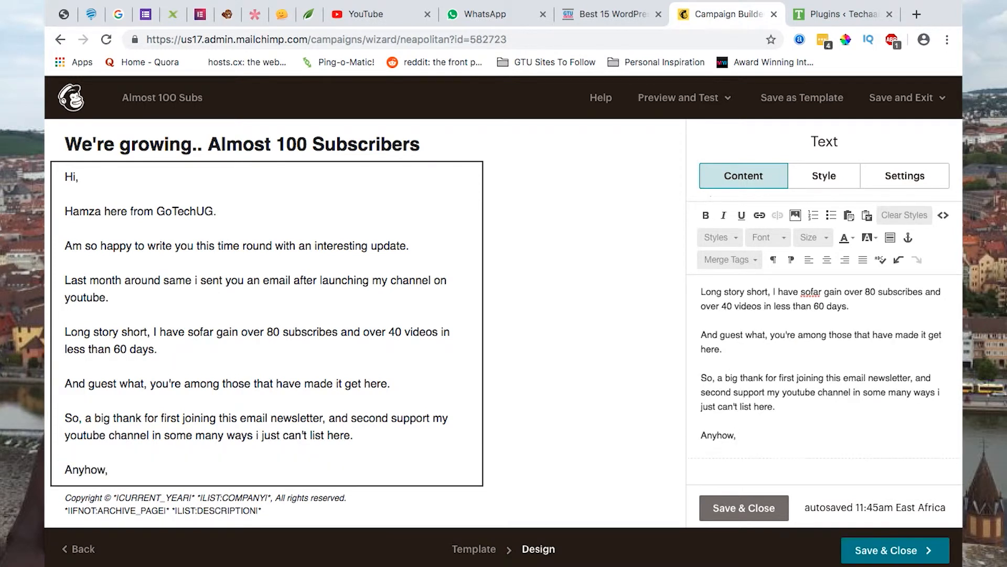
text(ick remainder if you've not joined the channel, i'll happy to have you there.)
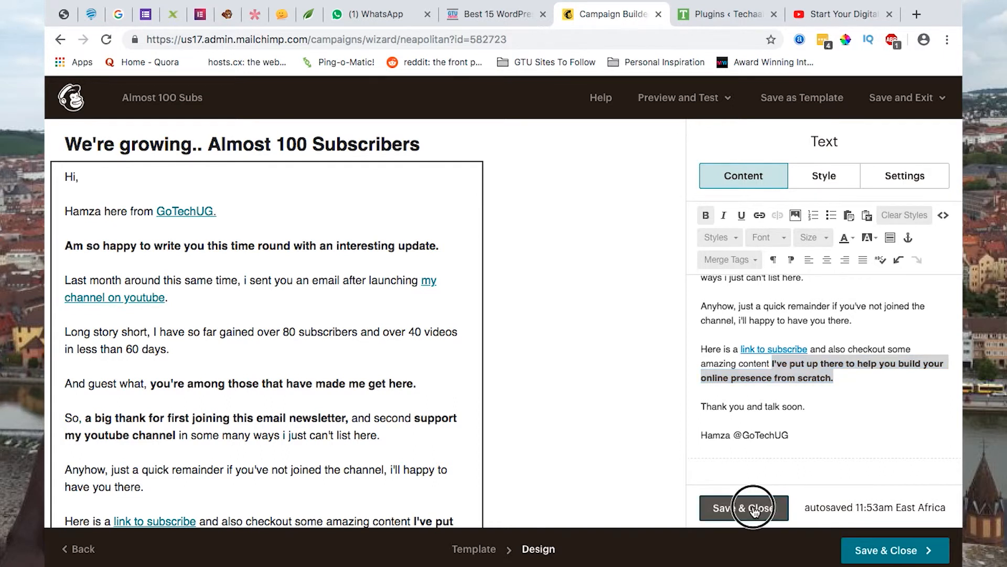
click(755, 509)
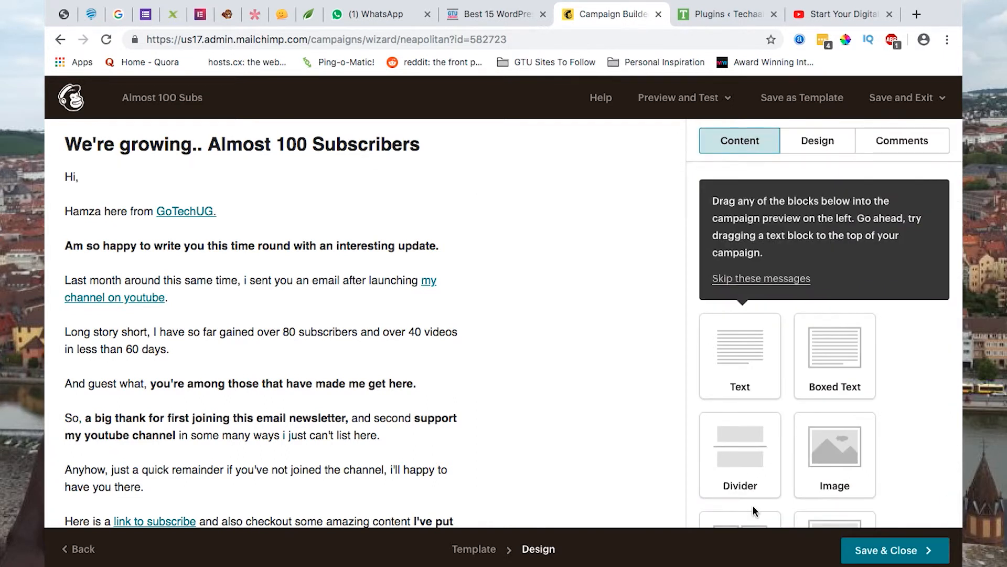
Step: Review the campaign's desktop layout and header info in preview mode, and return to the editor
click(702, 99)
click(633, 150)
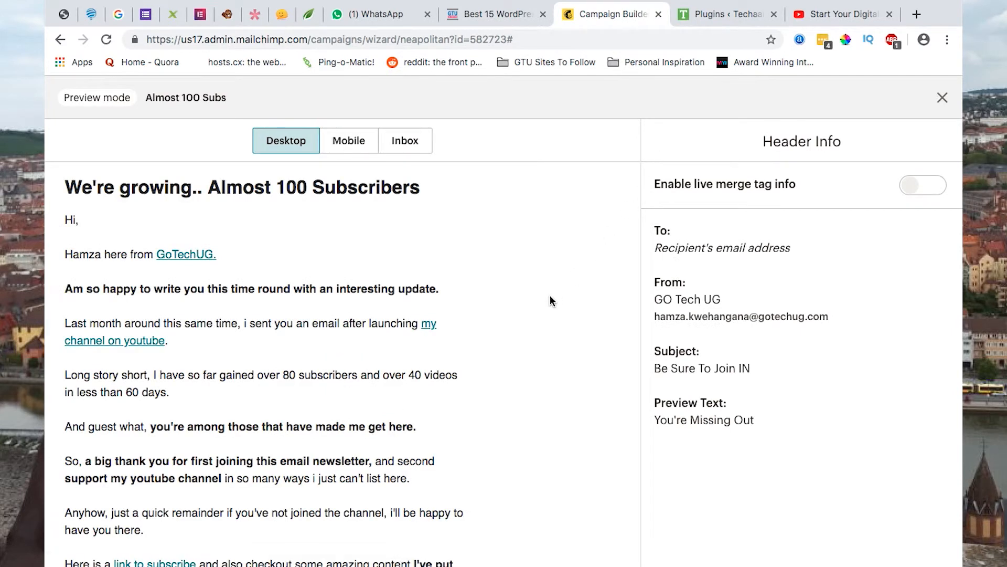
scroll(550, 301, down, 2)
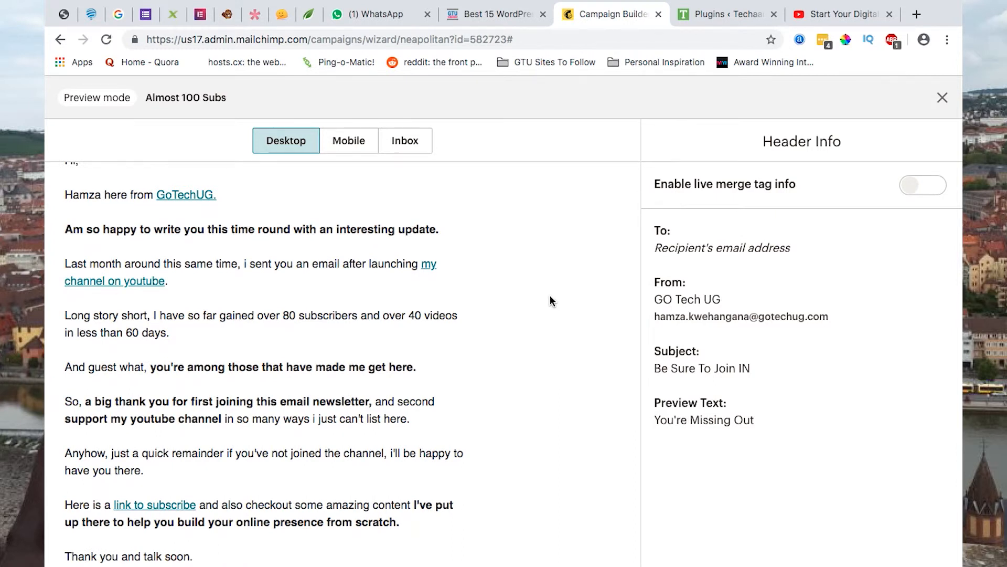
scroll(550, 300, up, 2)
click(943, 98)
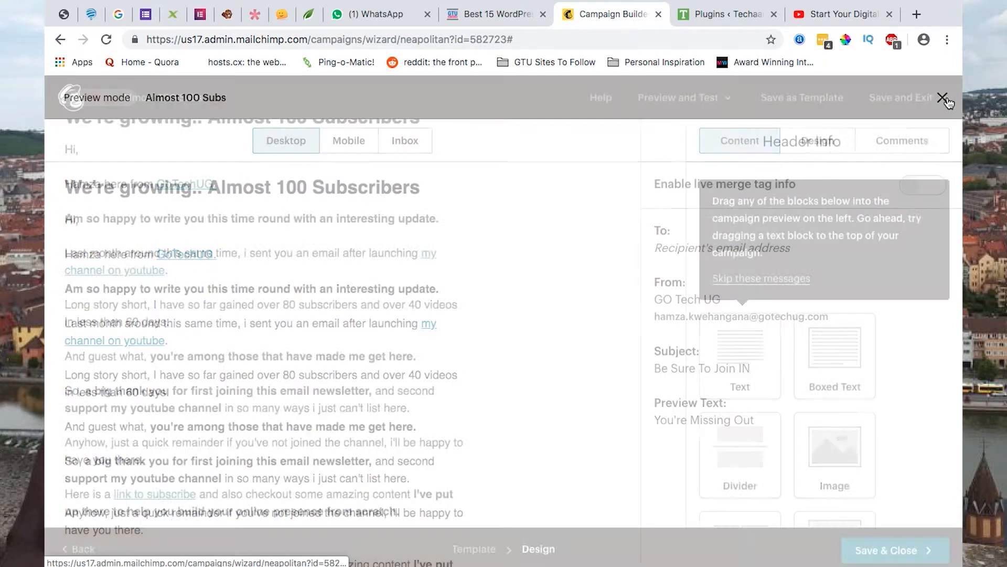
Step: Send a test email of the campaign and read through the received copy in Mail
click(677, 98)
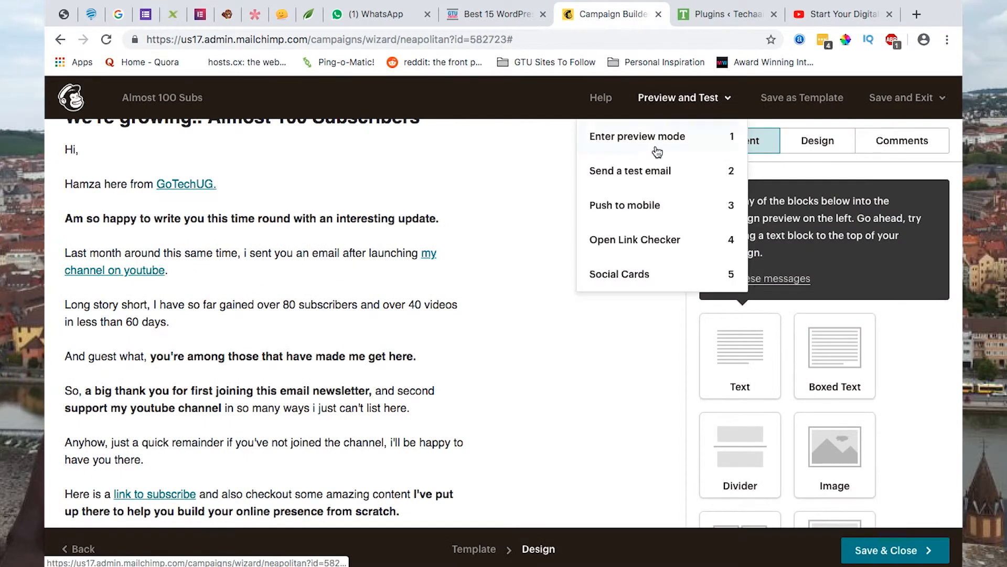
click(633, 173)
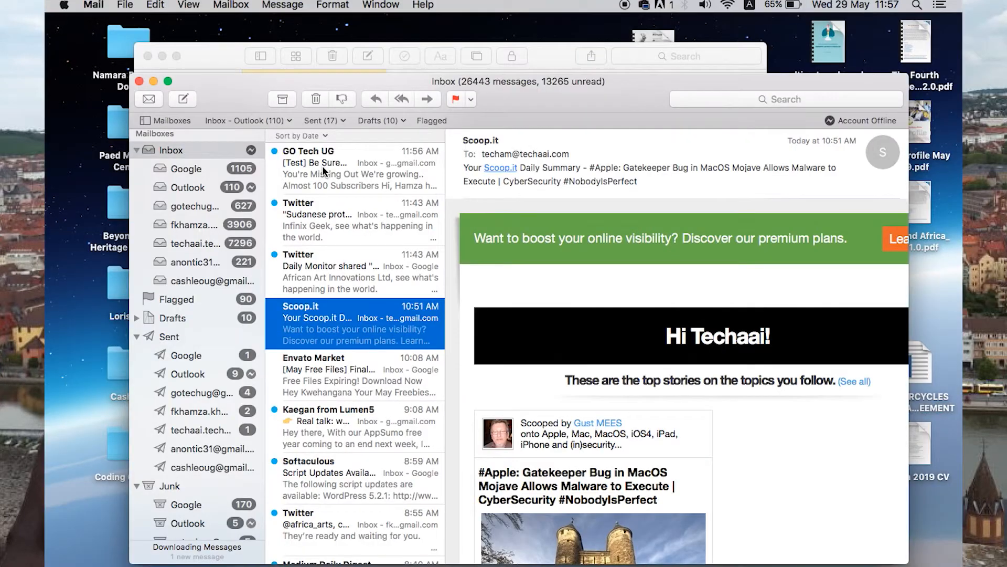
click(322, 165)
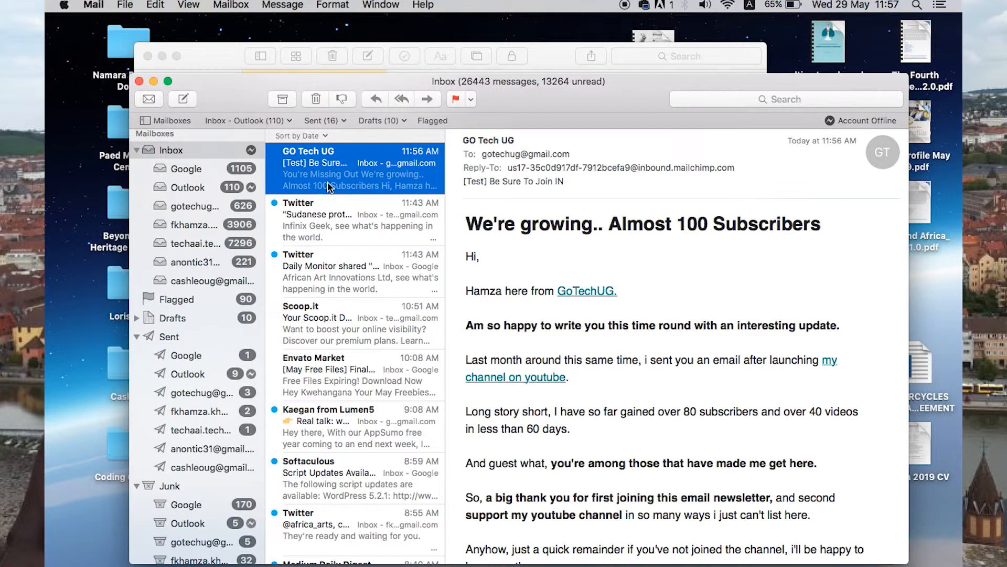
scroll(624, 388, down, 5)
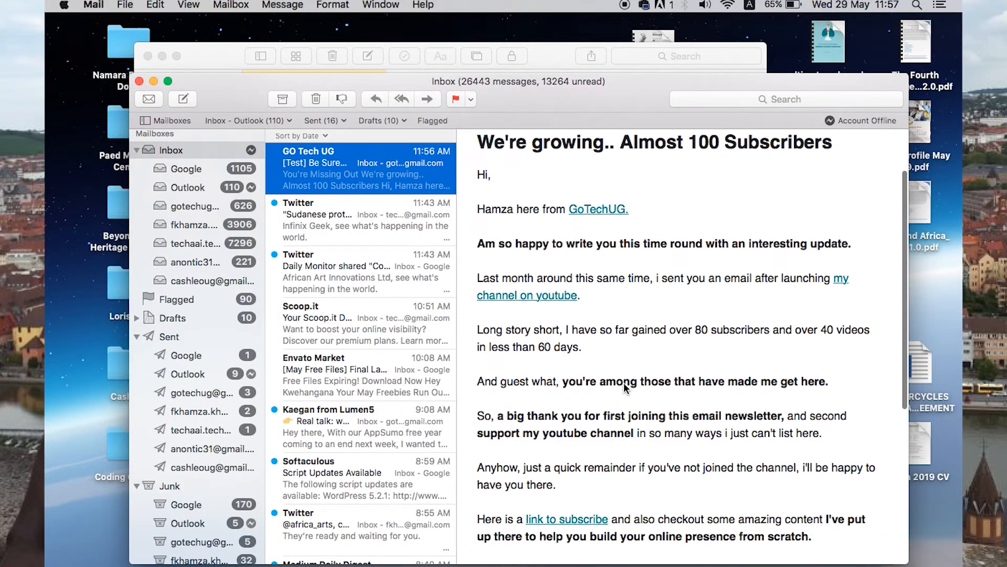
scroll(624, 388, down, 6)
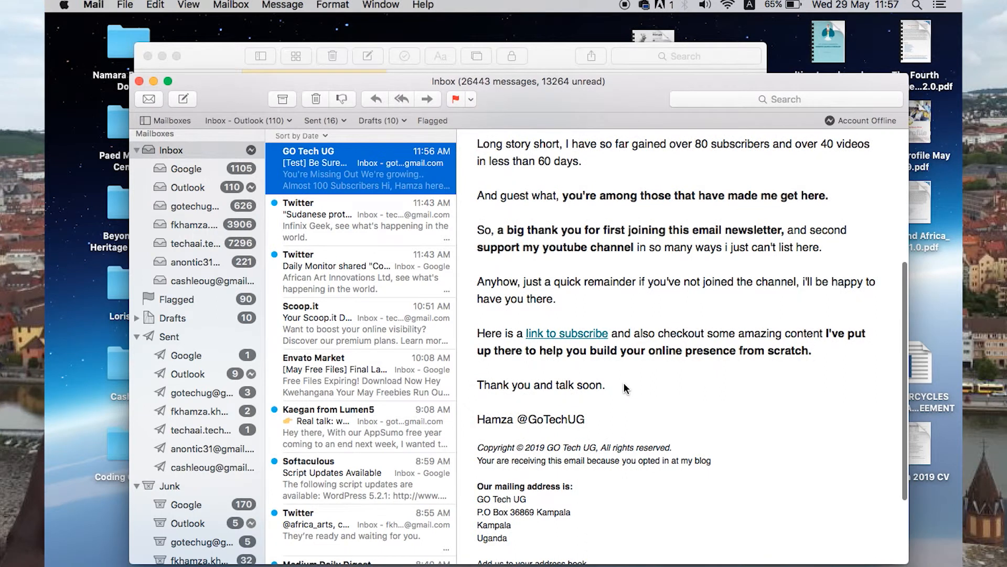
scroll(626, 389, up, 10)
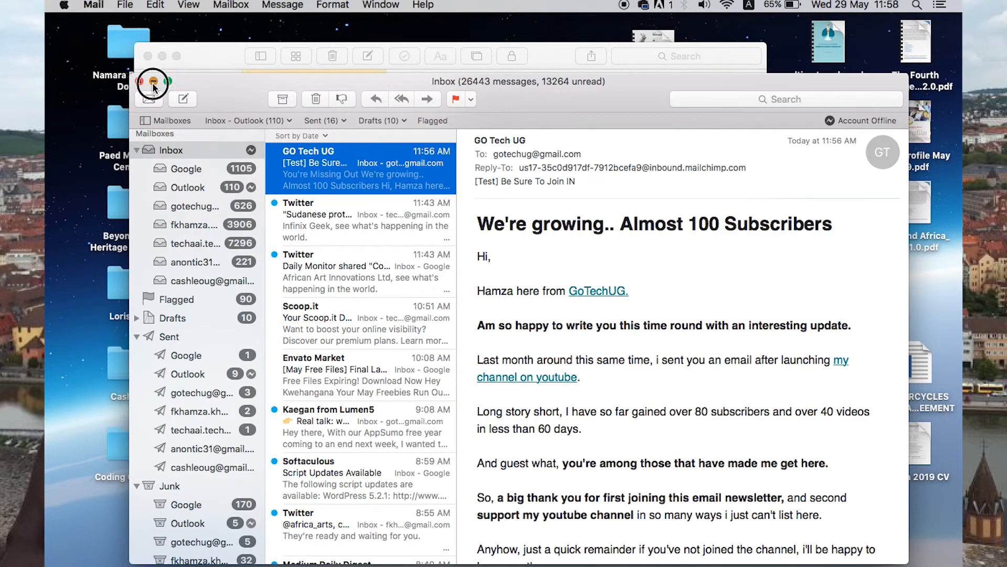
click(153, 81)
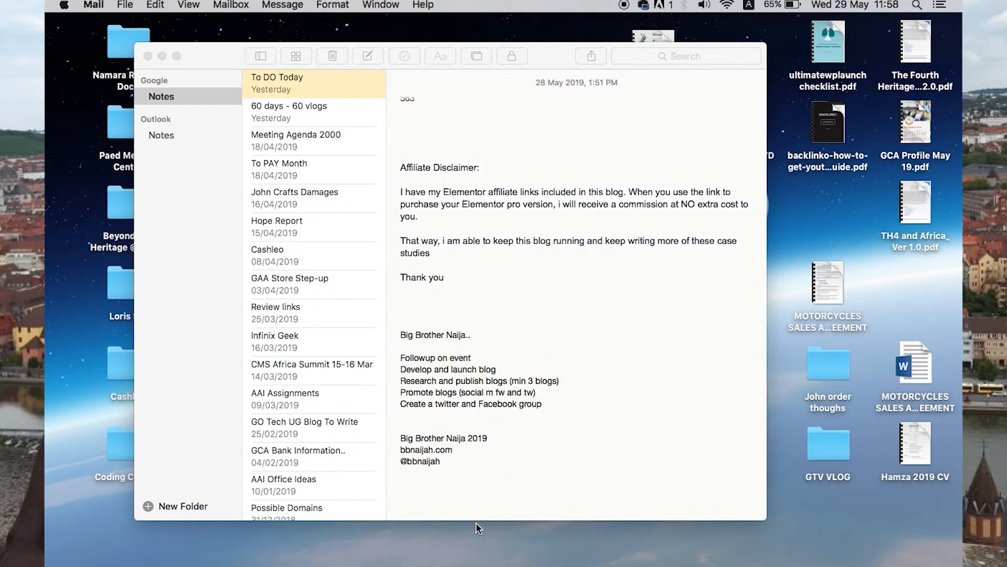
Step: Switch back to Mailchimp in the browser, and save and close the campaign design
click(443, 557)
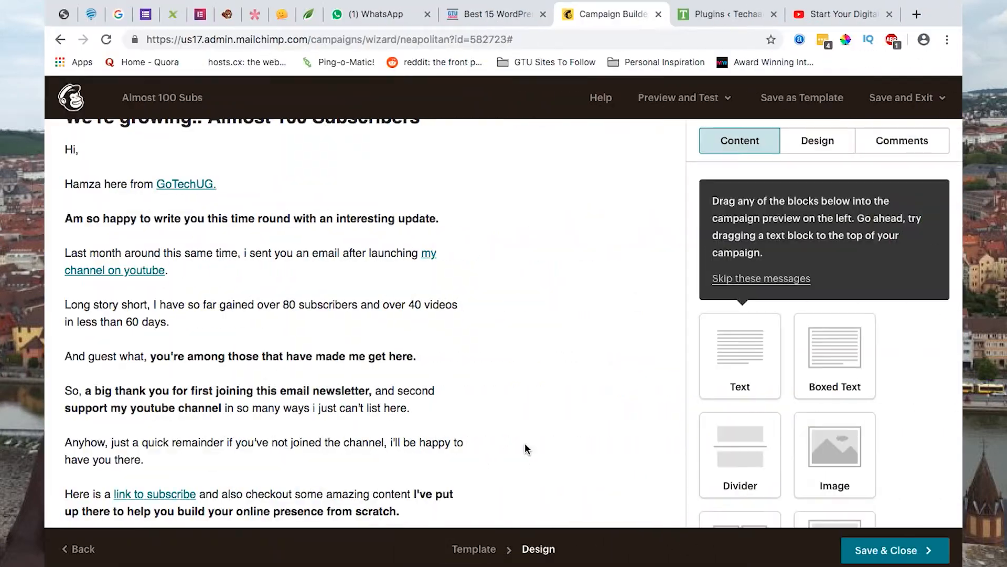
scroll(574, 265, down, 10)
scroll(574, 265, up, 10)
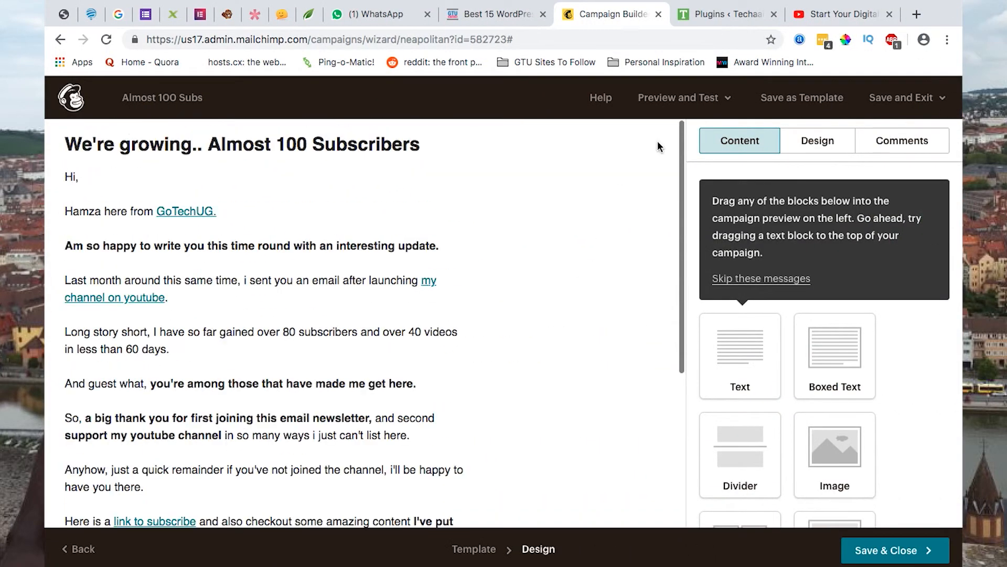
click(705, 99)
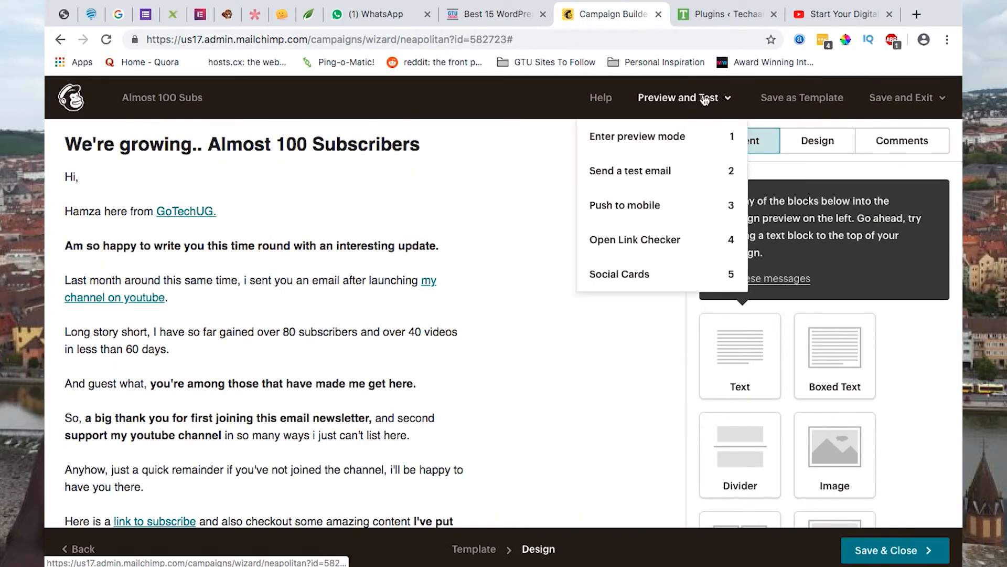
click(866, 556)
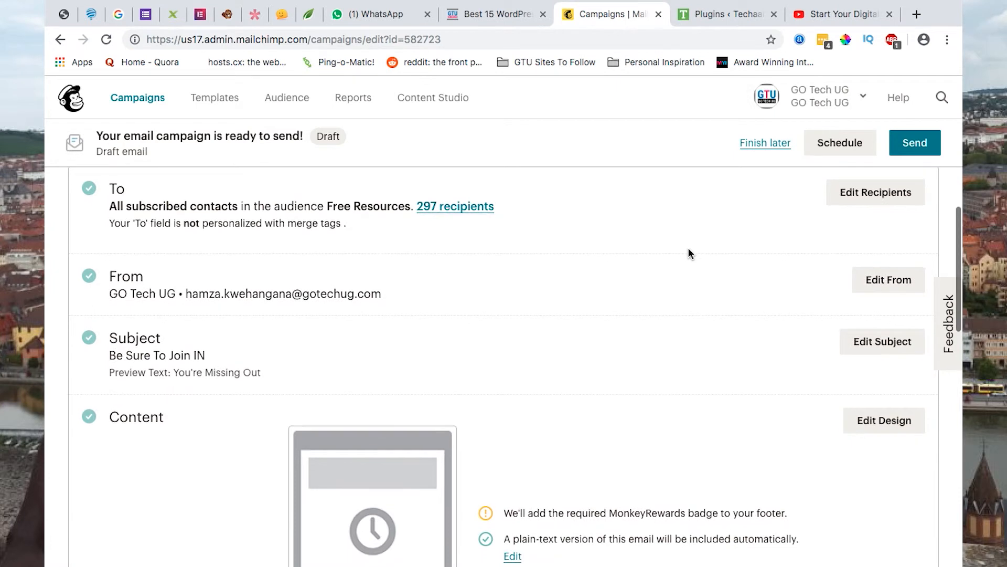
Step: Check the campaign's recipients, sender, subject and content summary, and send it immediately to the Free Resources audience
scroll(688, 248, up, 2)
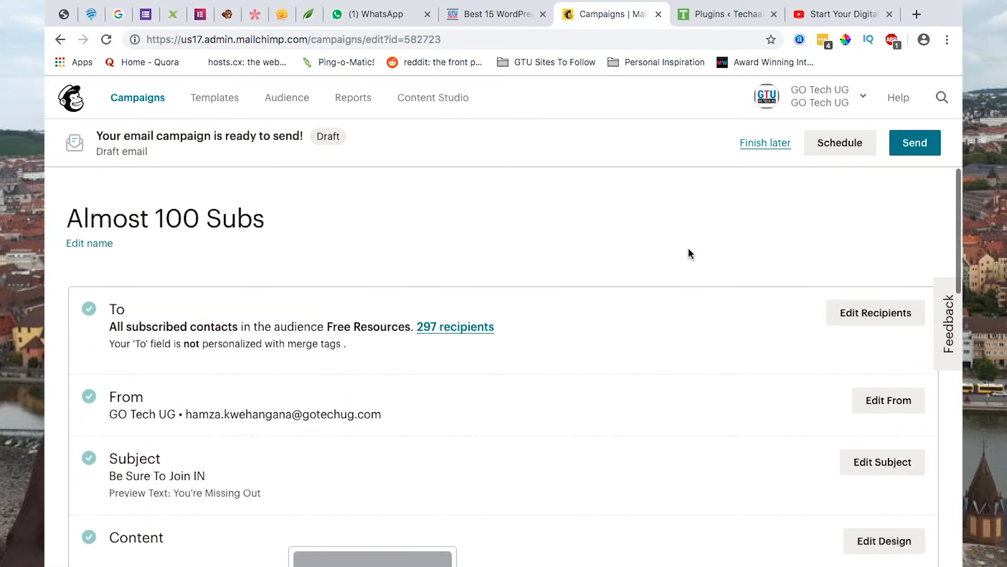
scroll(688, 249, down, 4)
scroll(687, 248, down, 1)
scroll(688, 248, up, 3)
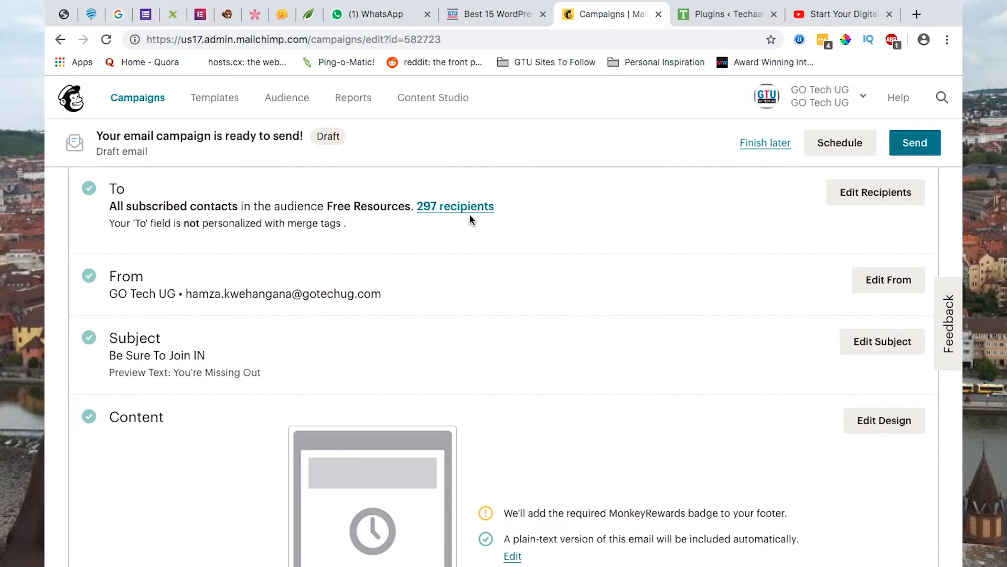
click(913, 145)
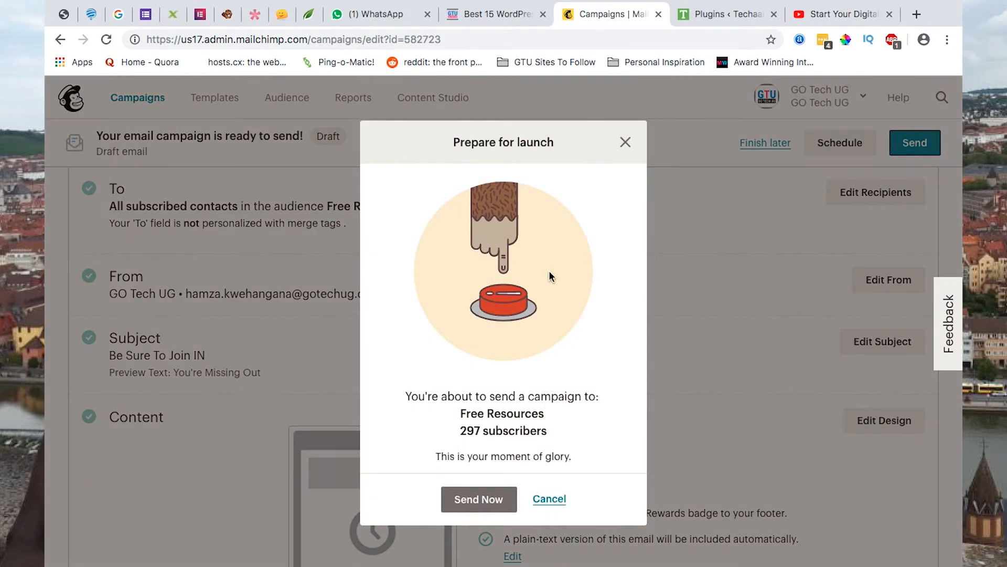
click(469, 504)
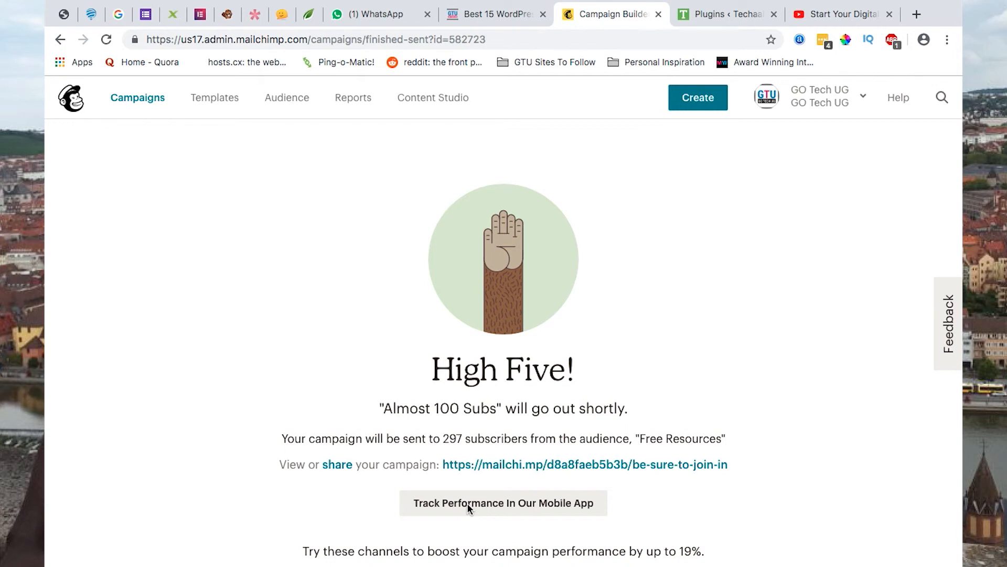
scroll(466, 503, down, 5)
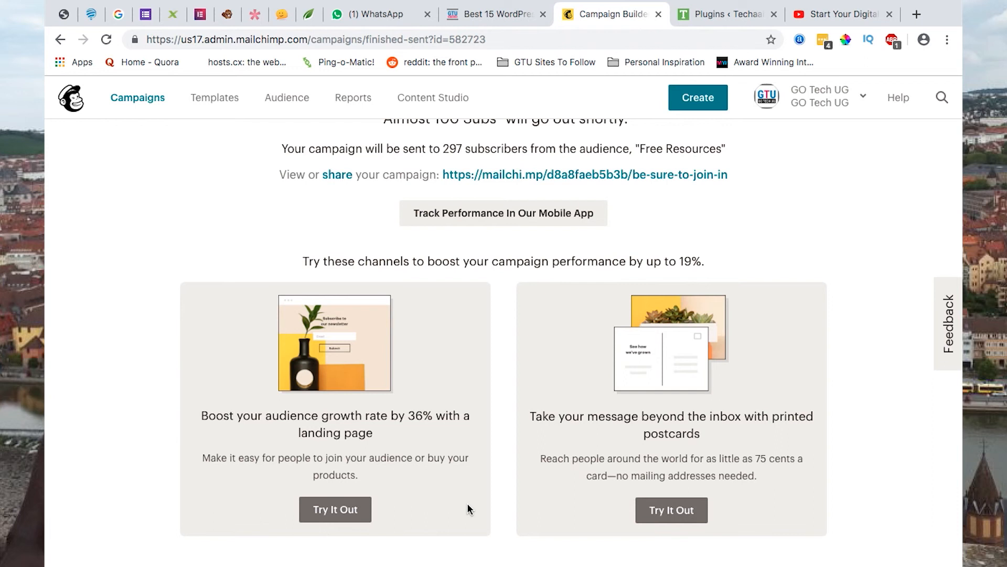